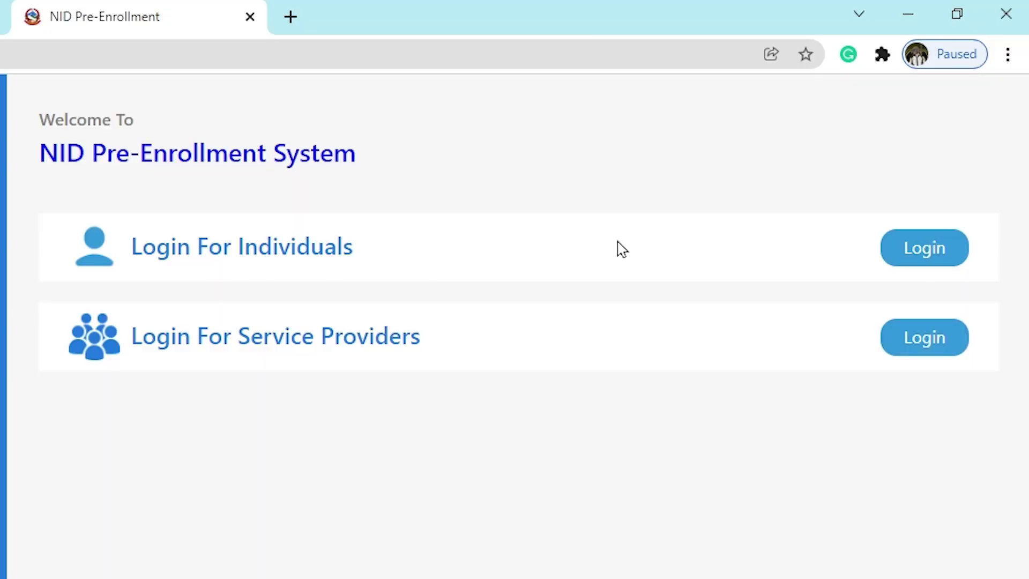
Log in as an individual using the saved mobile number and start a new enrollment.
left_click(937, 262)
left_click(497, 168)
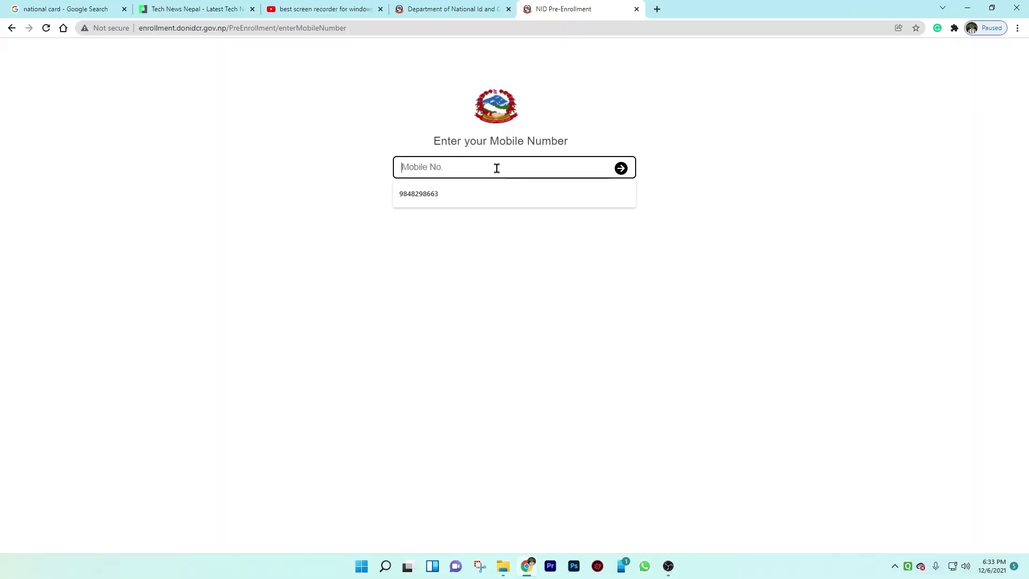
left_click(486, 199)
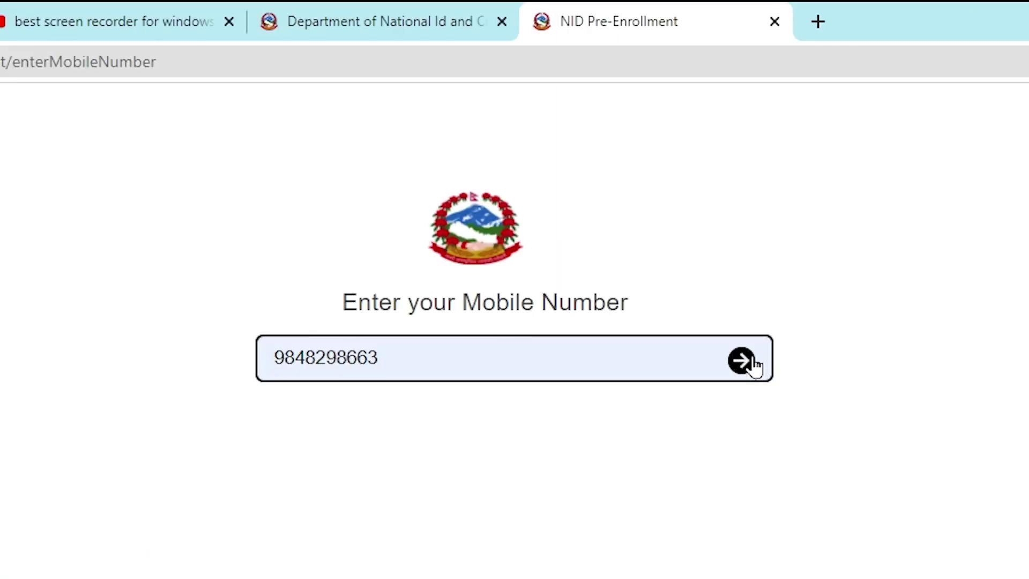
left_click(742, 361)
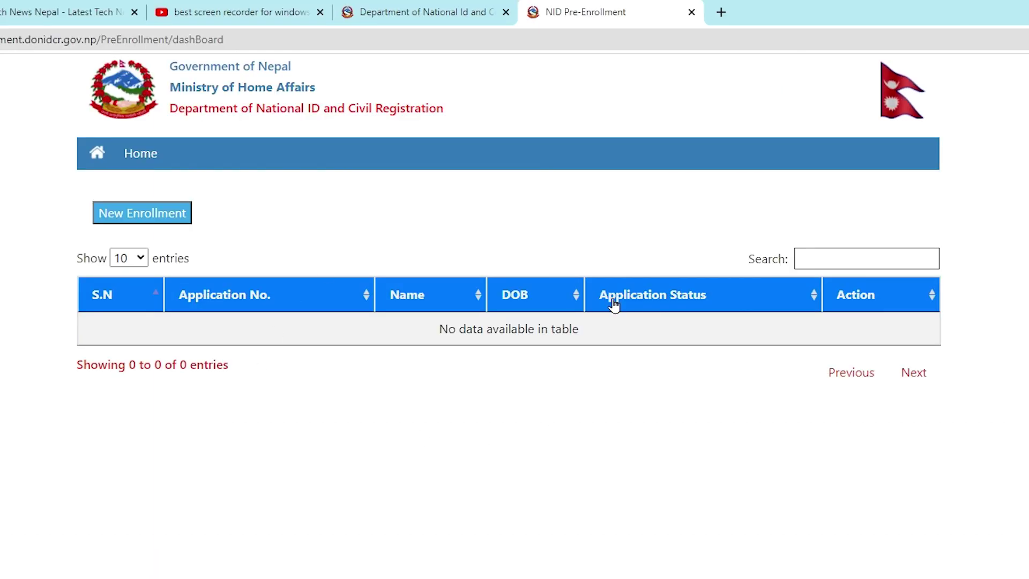
left_click(143, 217)
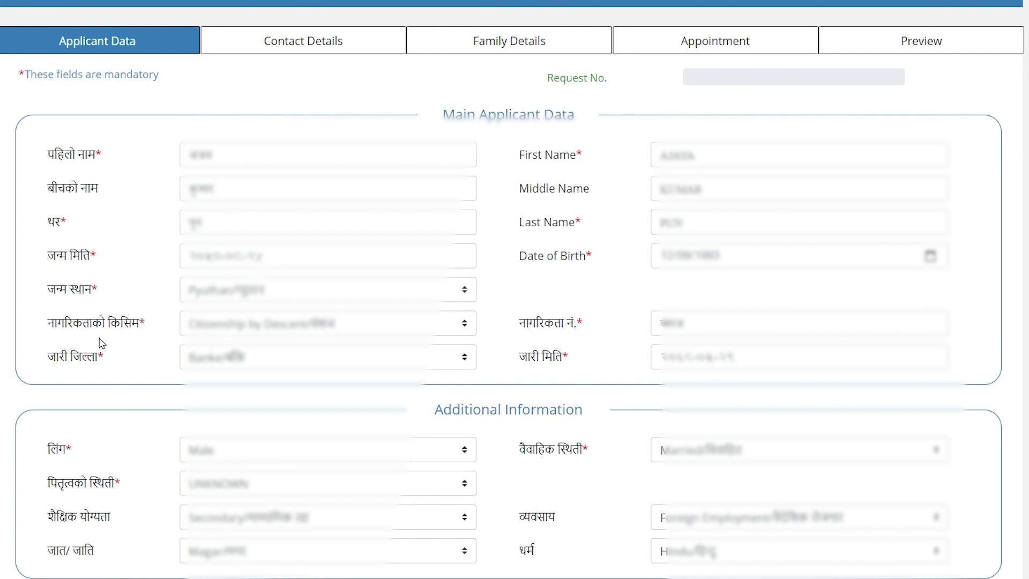
Review the available choices for citizenship type, gender and marital status in the applicant data.
left_click(447, 330)
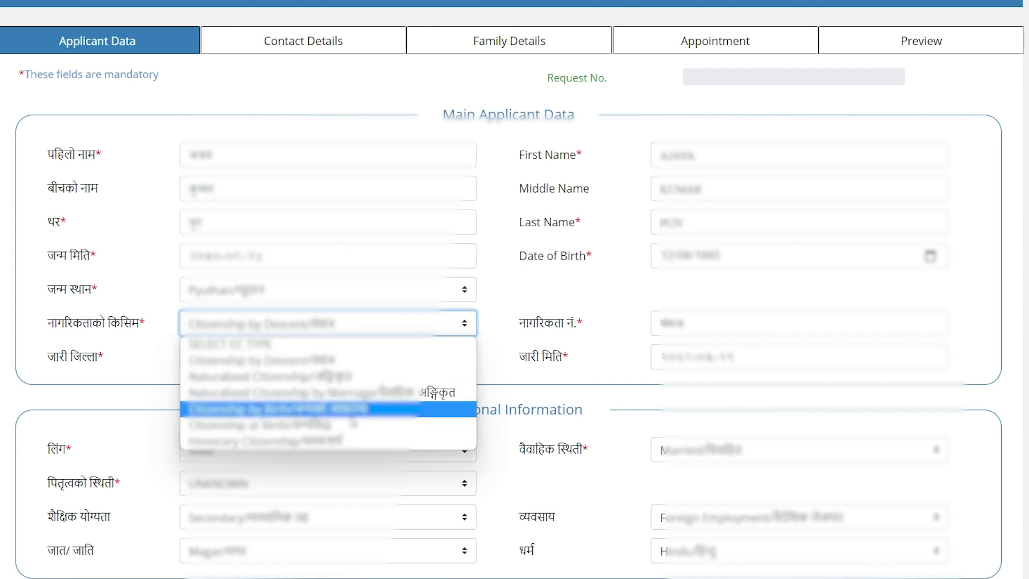
left_click(313, 341)
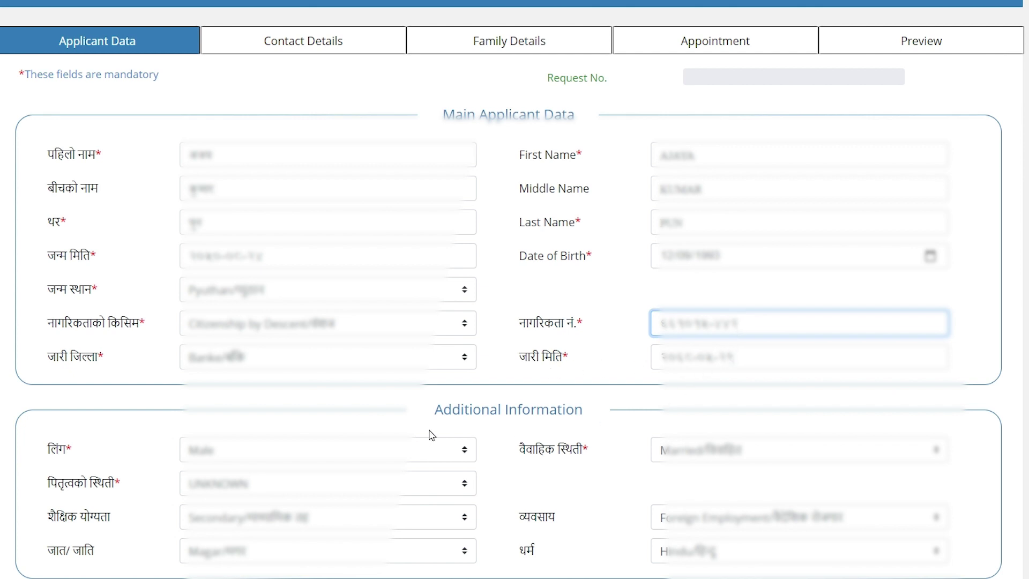
left_click(254, 456)
left_click(256, 457)
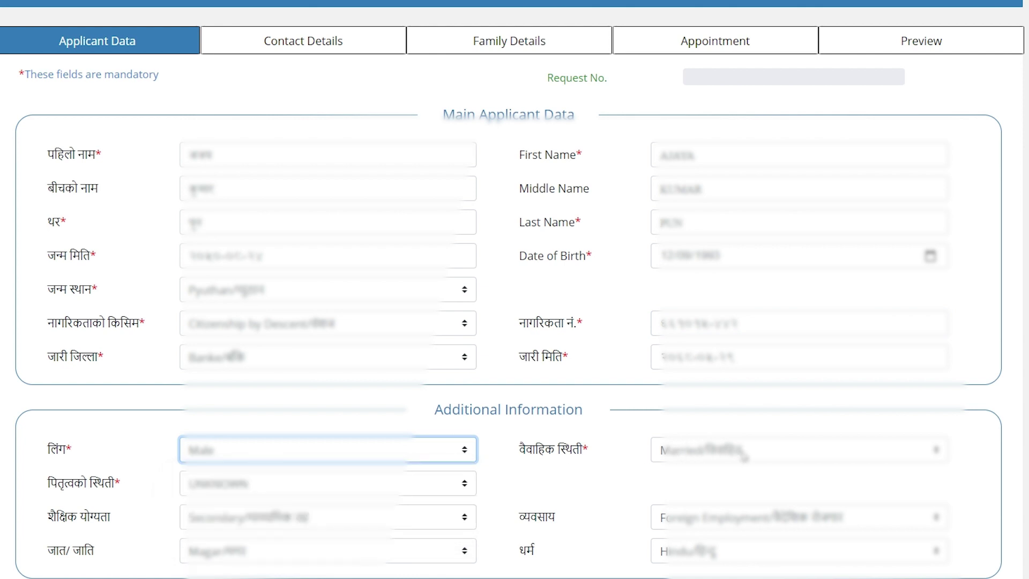
left_click(742, 455)
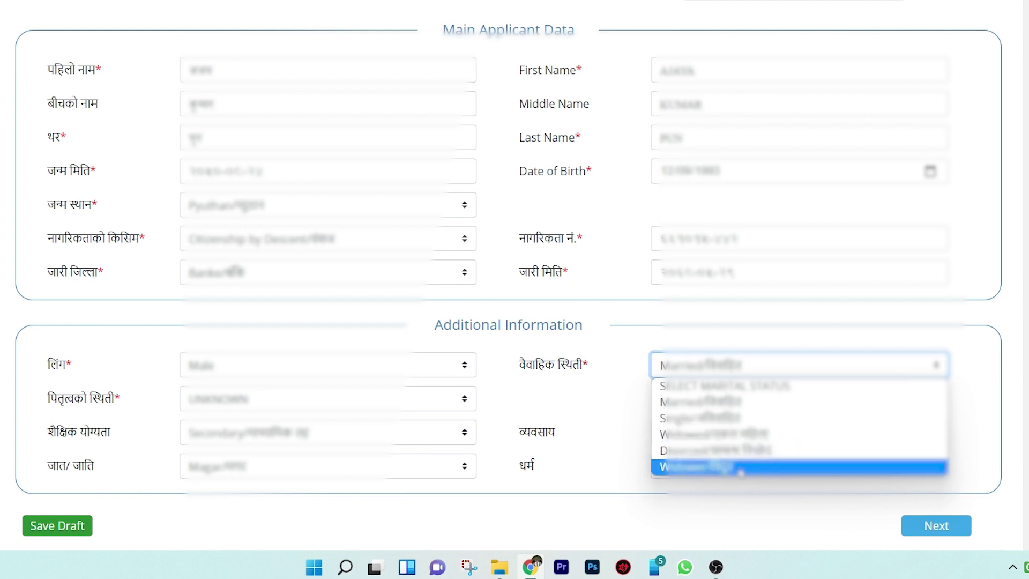
left_click(617, 387)
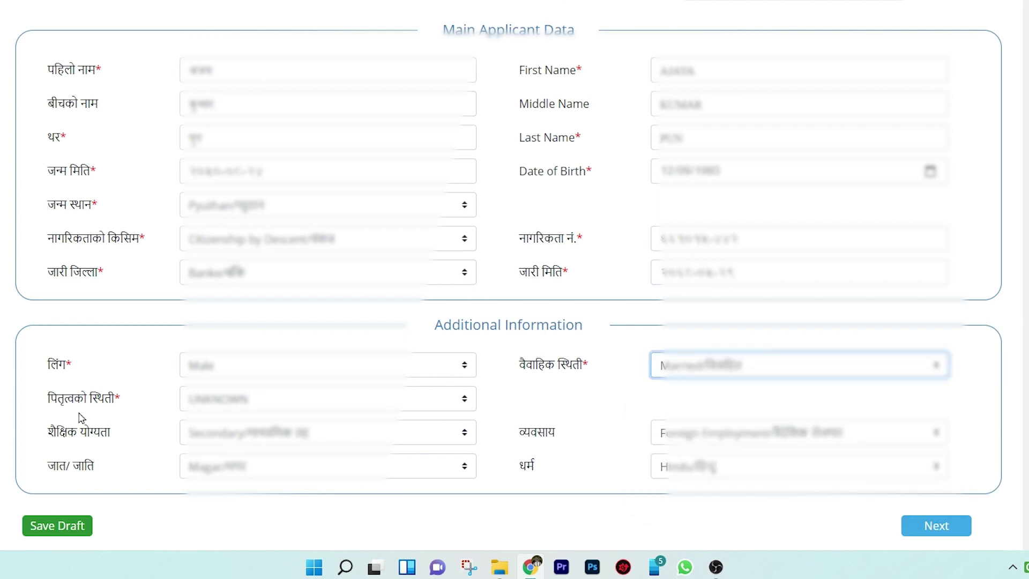
Switch the applicant's father status to KNOWN and back to UNKNOWN.
left_click(262, 410)
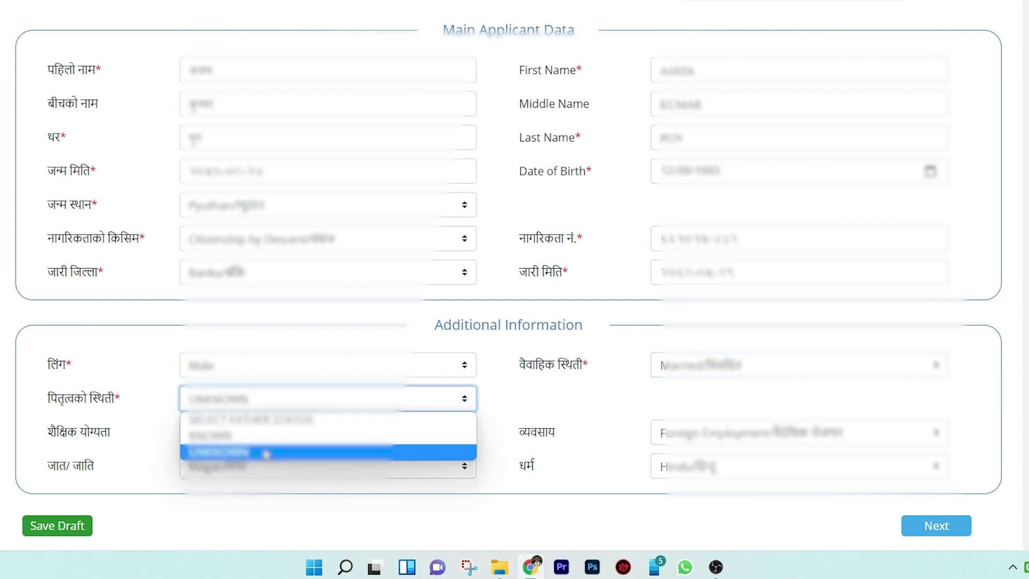
key("Up")
key("Return")
left_click(260, 411)
left_click(260, 454)
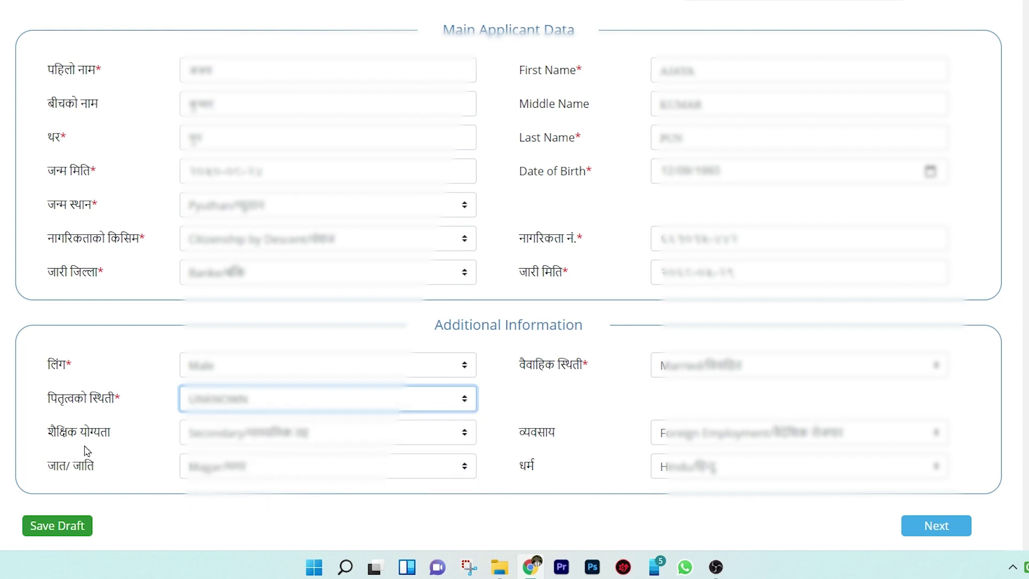
Review the available choices for educational qualification and profession in the Additional Information section.
left_click(390, 433)
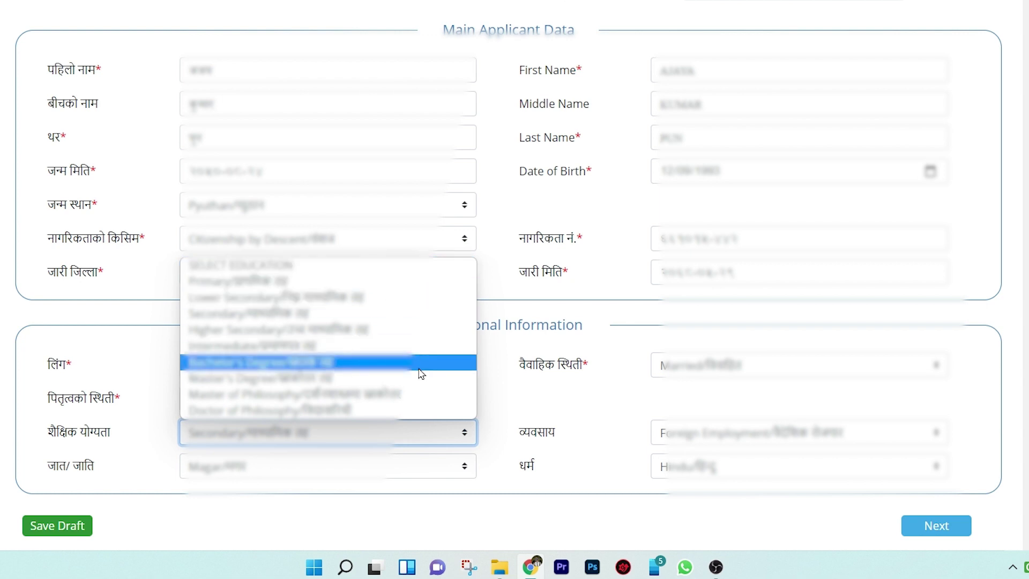
left_click(572, 489)
left_click(764, 435)
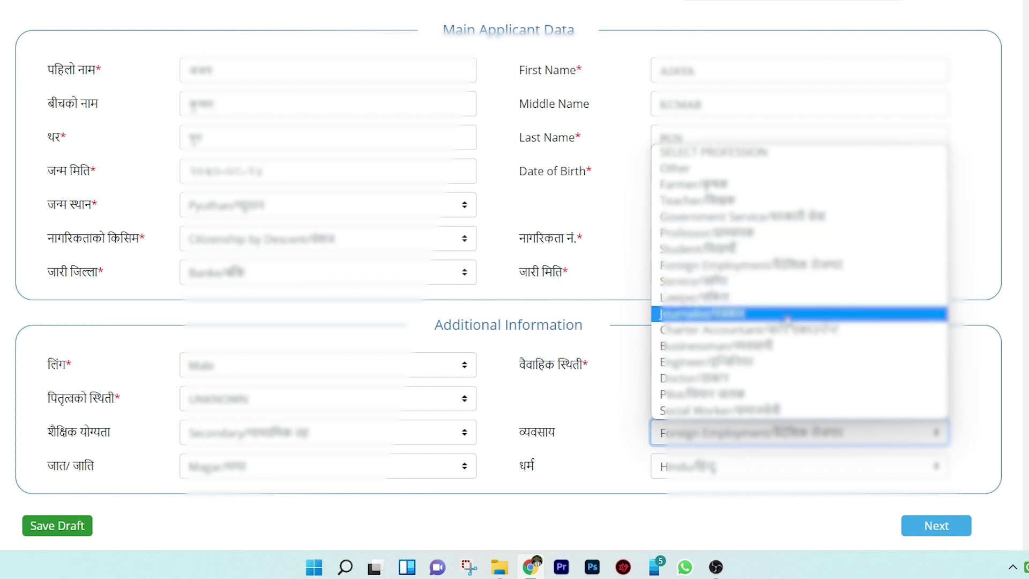
left_click(1000, 414)
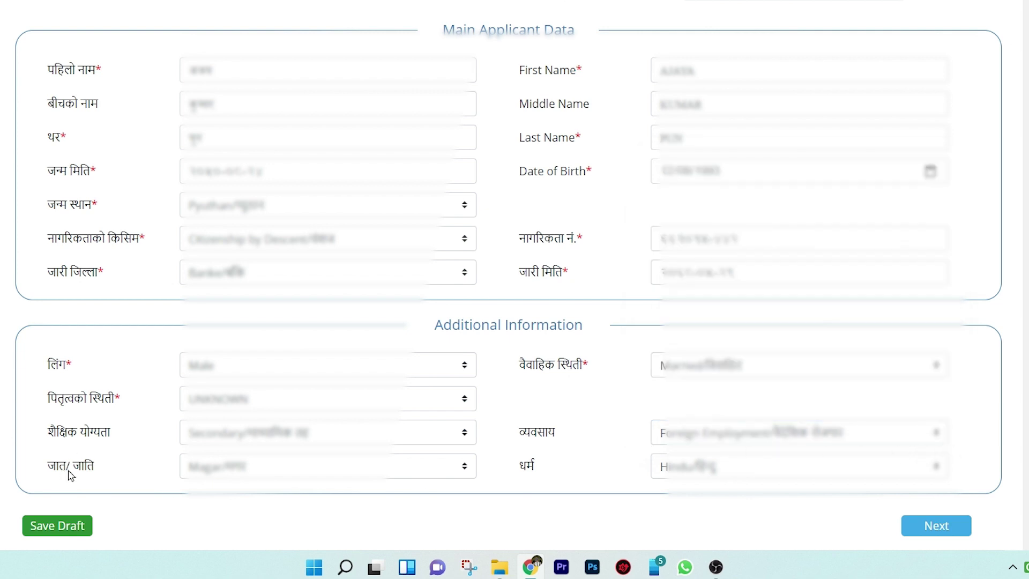
Review the available choices for caste/ethnicity and religion in the Additional Information section.
left_click(244, 474)
scroll(256, 448, "down", 1)
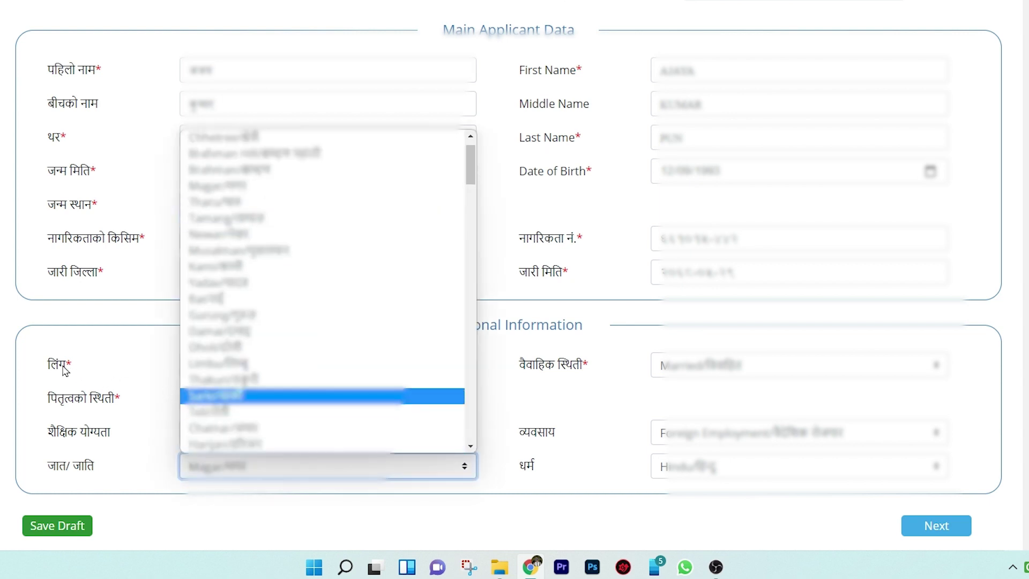
left_click(144, 508)
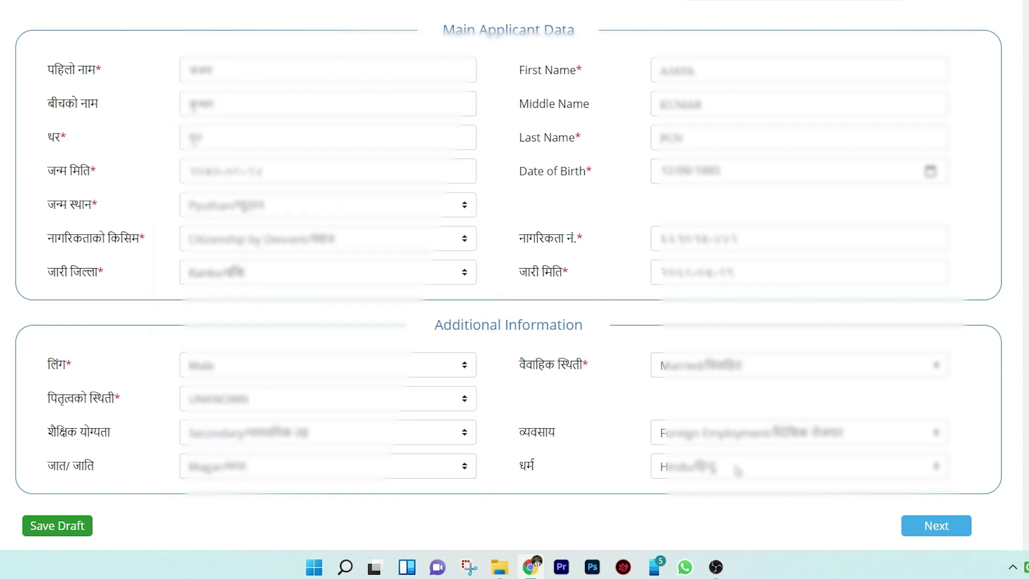
left_click(770, 466)
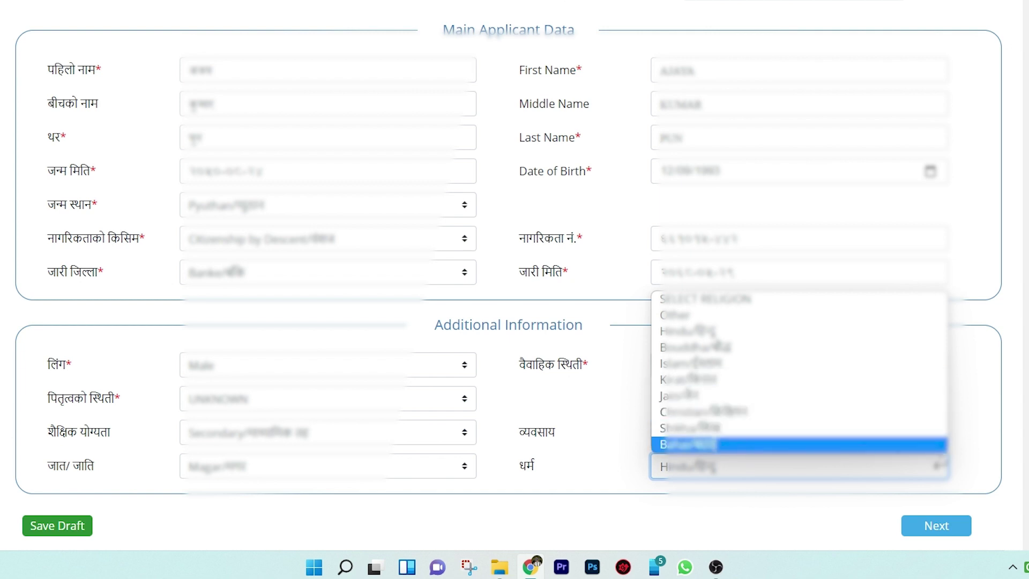
left_click(989, 433)
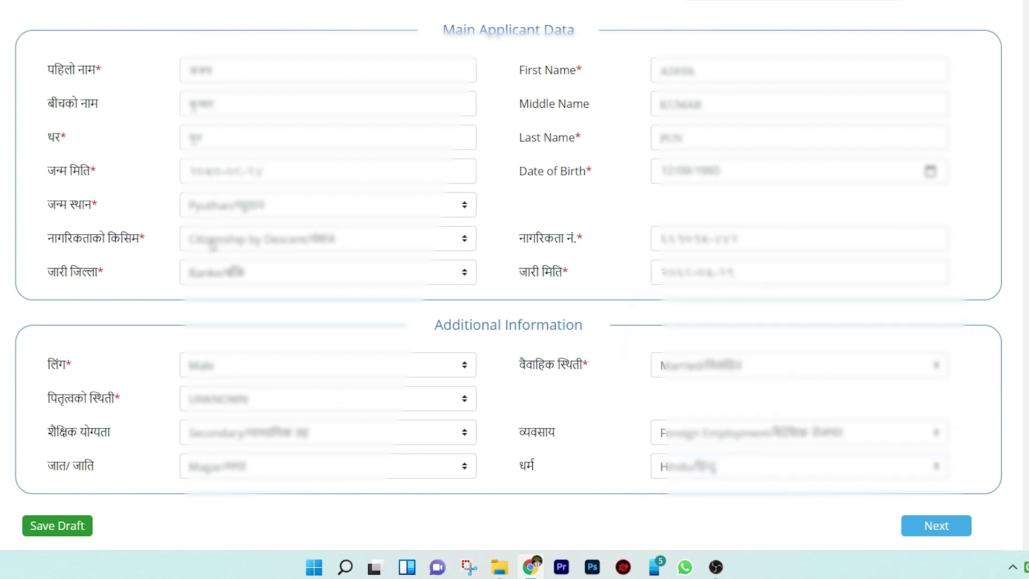
Save the applicant data as a draft and continue to Contact Details.
left_click(59, 526)
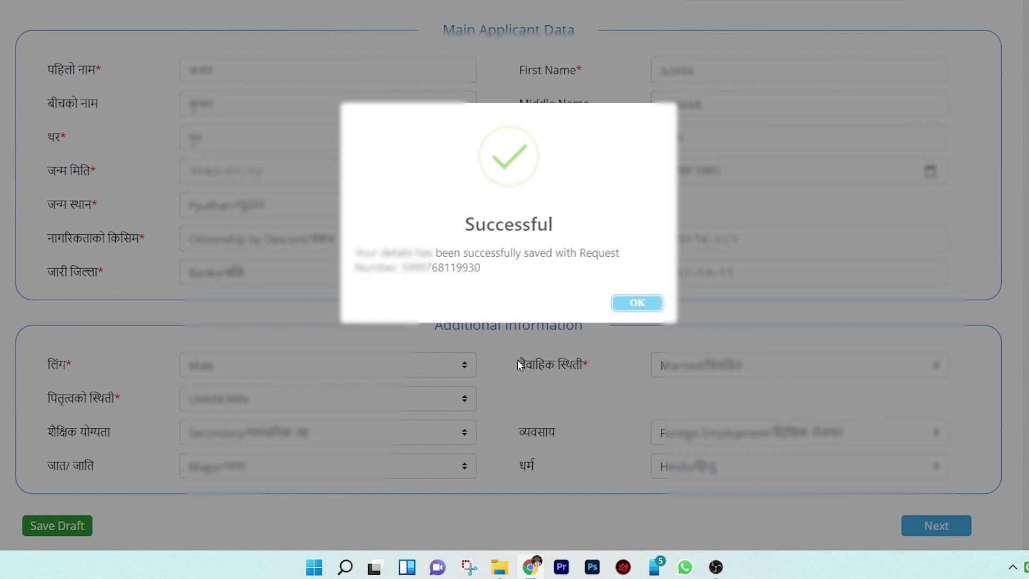
left_click(626, 303)
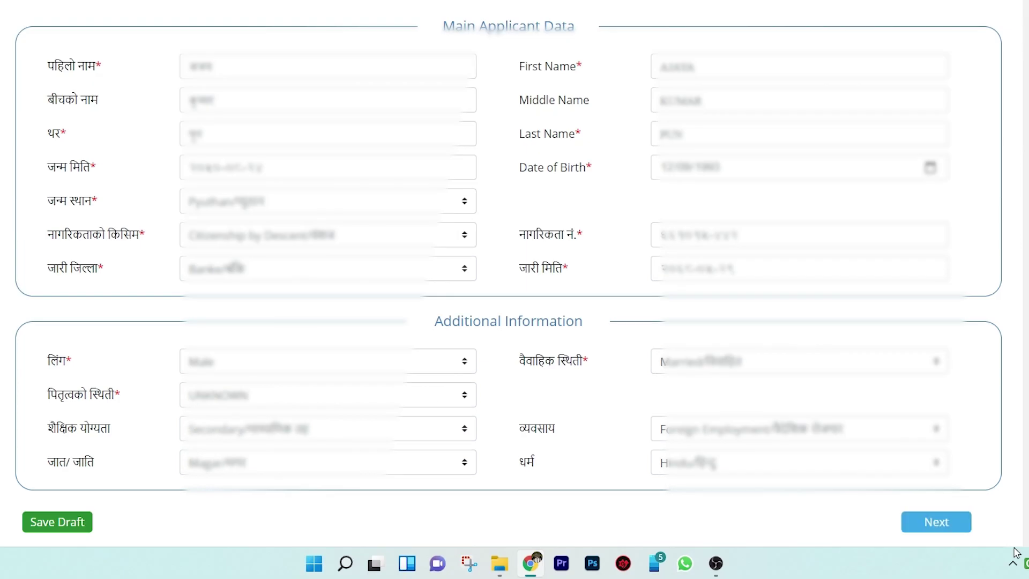
left_click(939, 530)
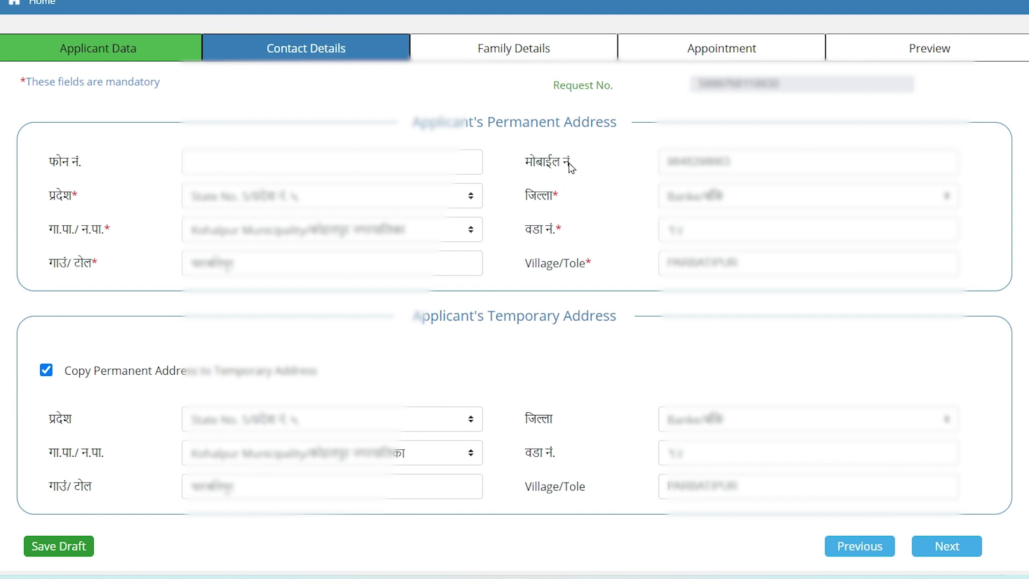
Review the available choices for state and local level in the applicant's permanent address.
left_click(249, 200)
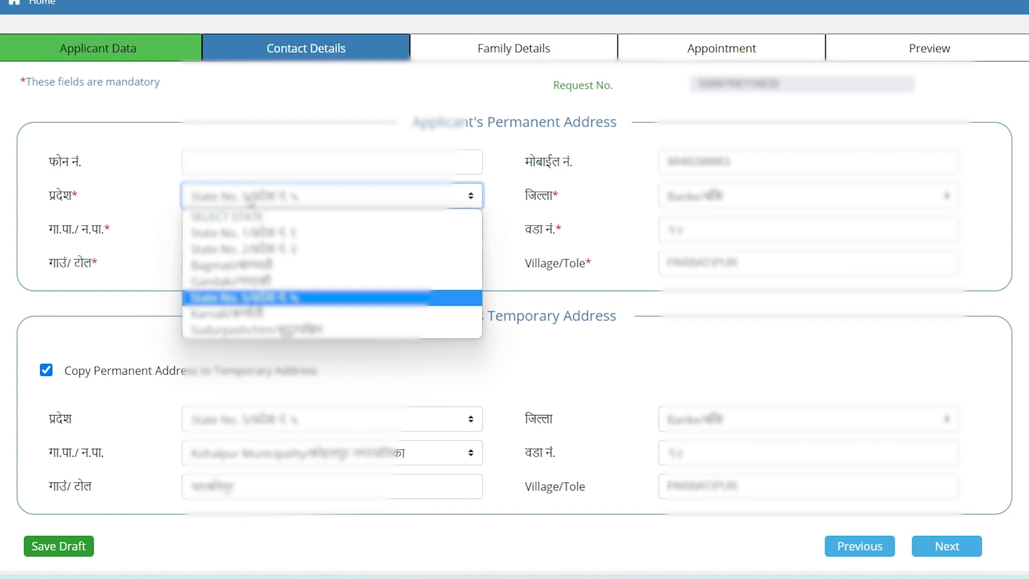
left_click(511, 209)
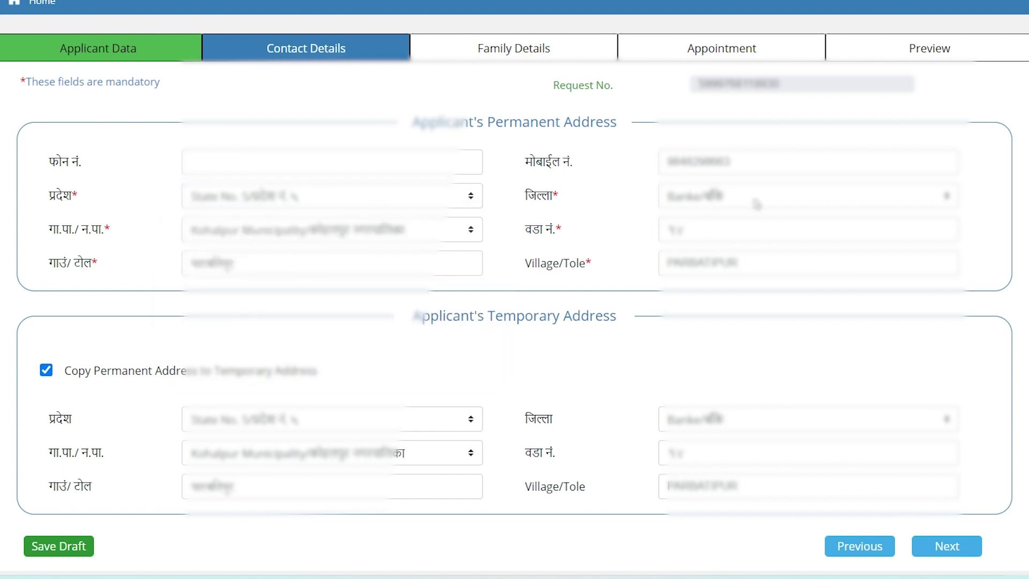
left_click(449, 234)
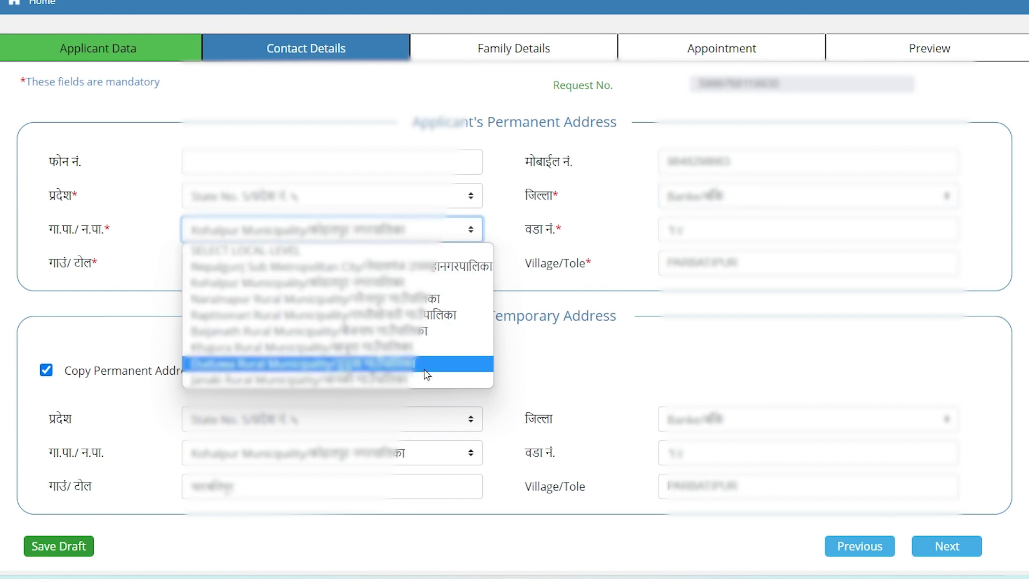
left_click(592, 231)
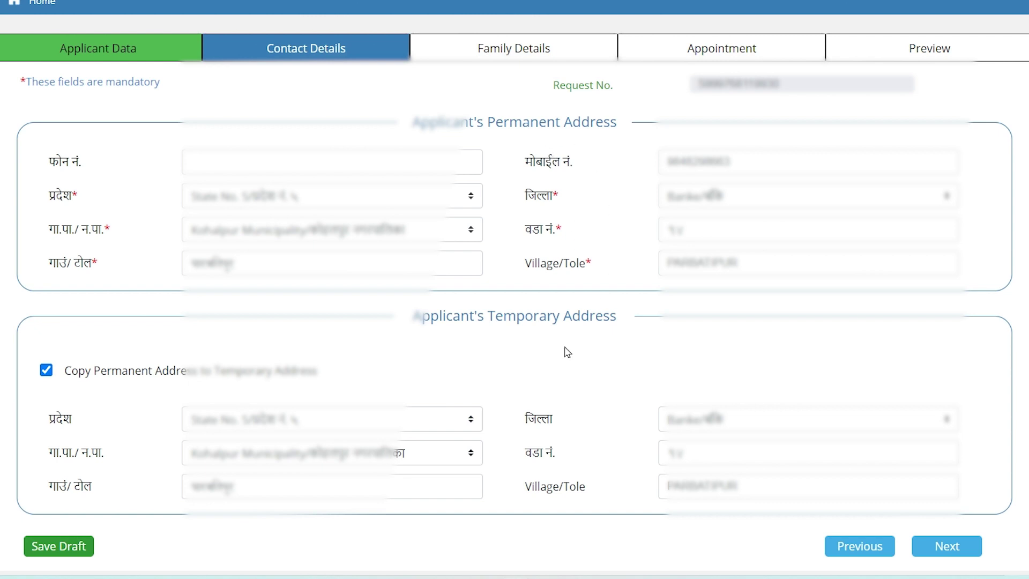
Turn copying of the permanent address to the temporary address off and on again.
left_click(46, 375)
left_click(46, 375)
Save the contact details as a draft and continue to Family Details.
left_click(65, 555)
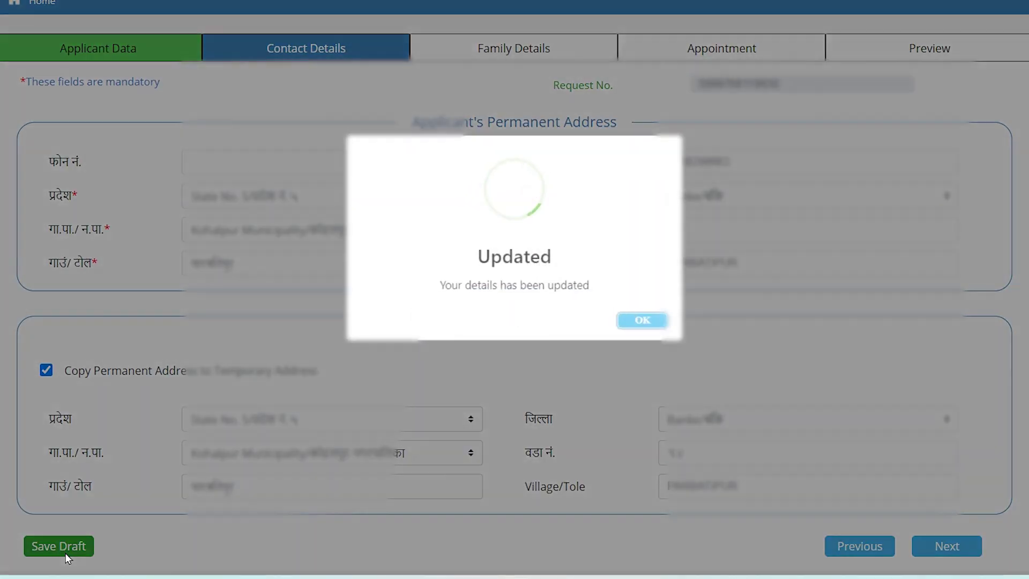
left_click(638, 320)
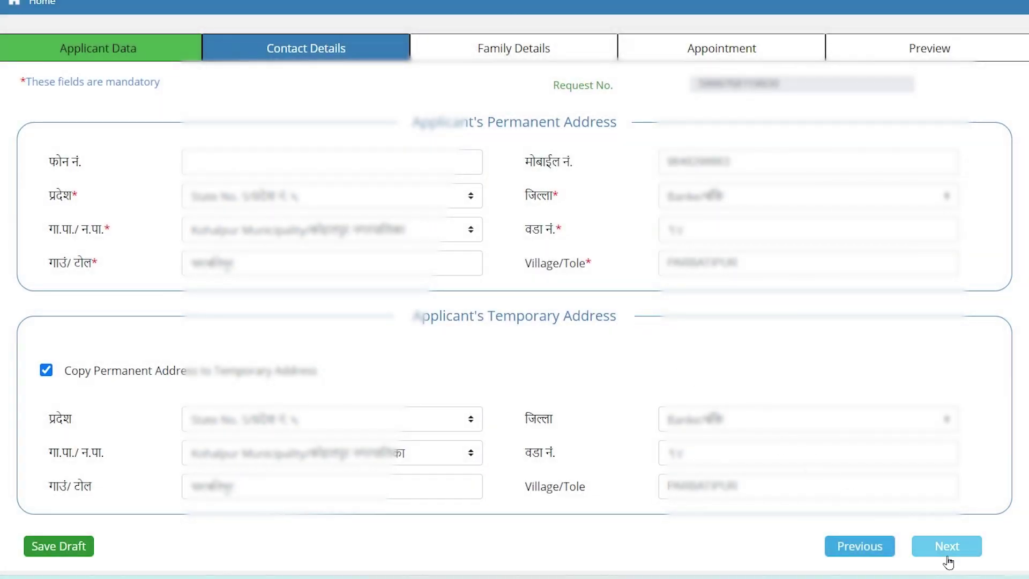
left_click(951, 552)
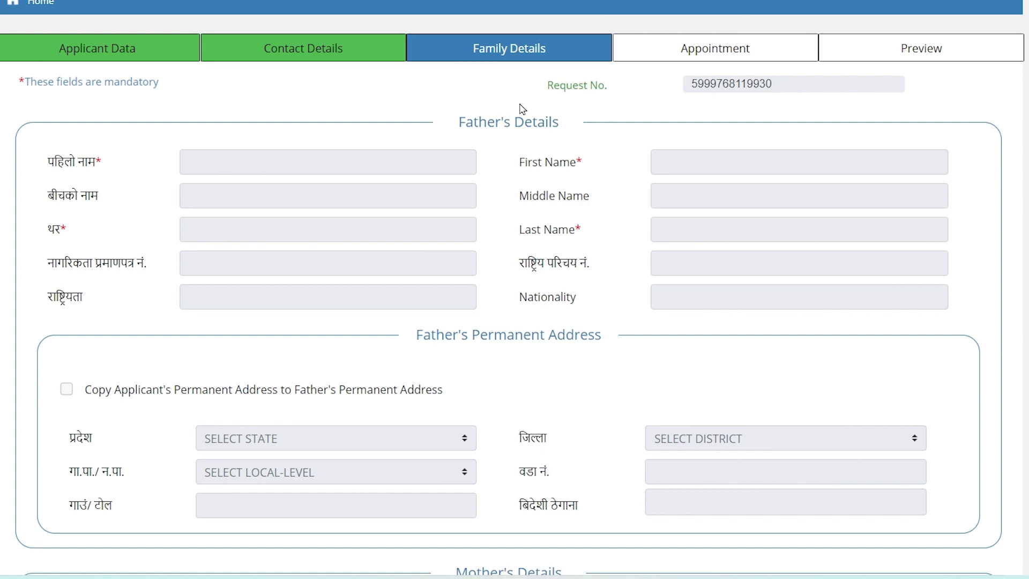
Examine the father's, mother's, spouse's and guardian's sections of the Family Details form.
scroll(630, 493, "down", 15)
scroll(630, 486, "up", 15)
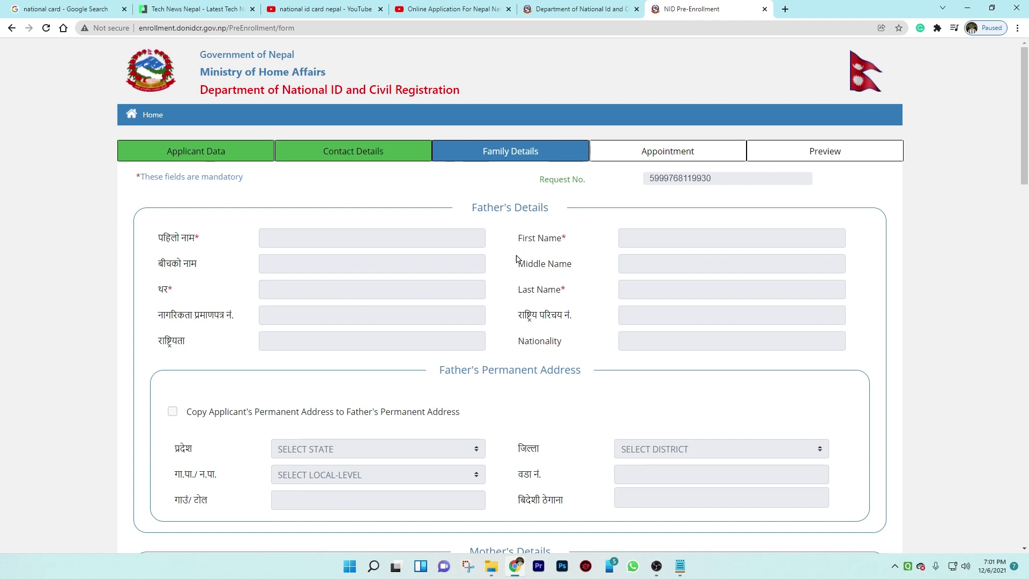
scroll(544, 282, "down", 5)
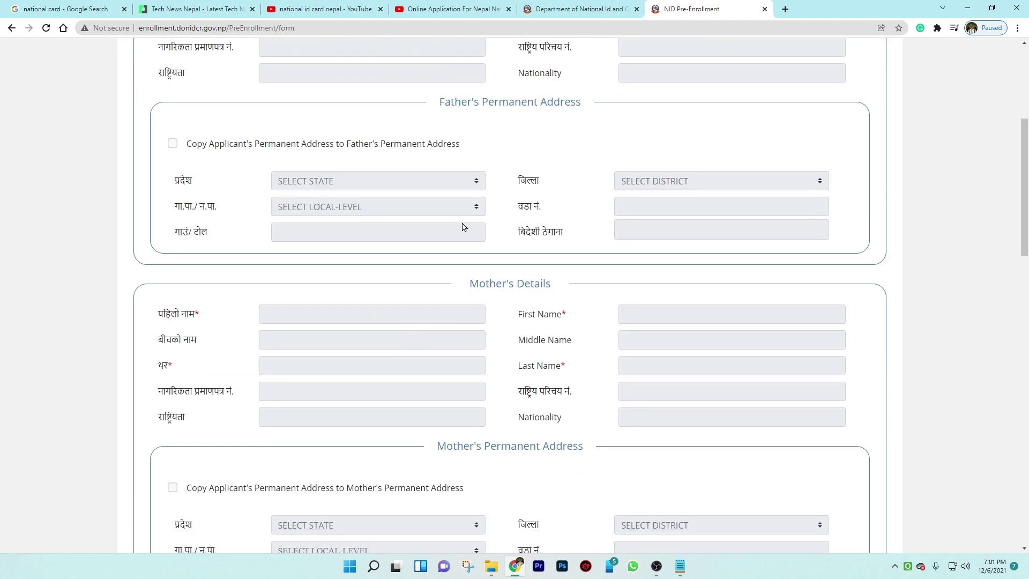
scroll(528, 329, "down", 10)
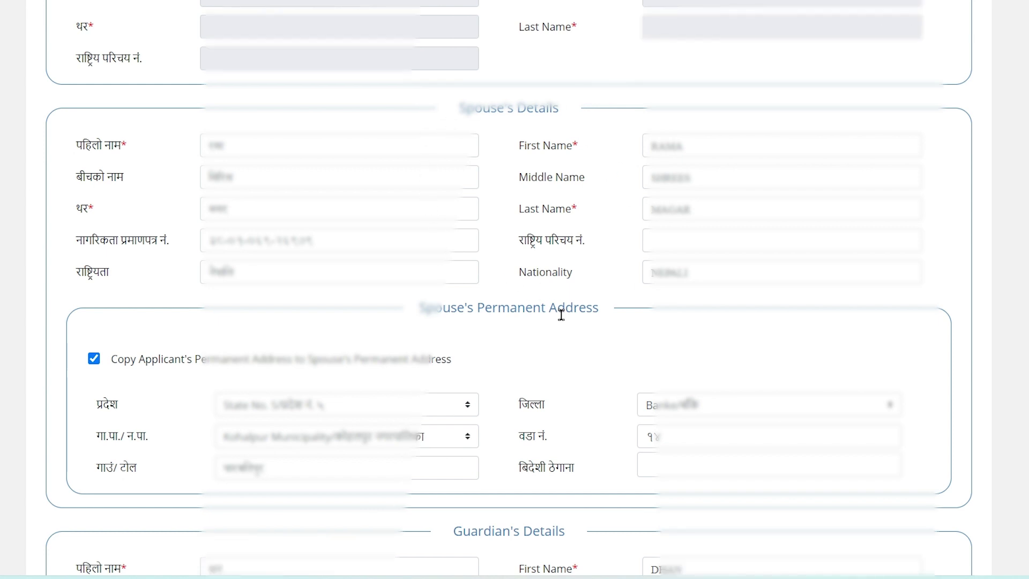
scroll(559, 323, "down", 5)
scroll(560, 323, "up", 4)
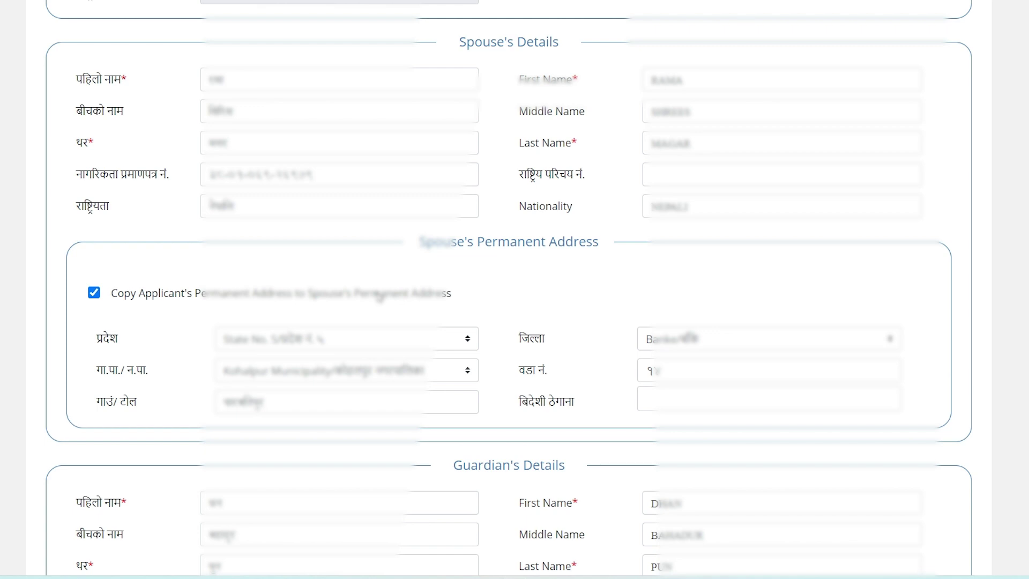
Turn copying of the applicant's permanent address to the spouse's permanent address off and on again.
left_click(94, 294)
left_click(94, 294)
Check the guardian's details and permanent address, and save the family details as a draft.
scroll(599, 352, "down", 4)
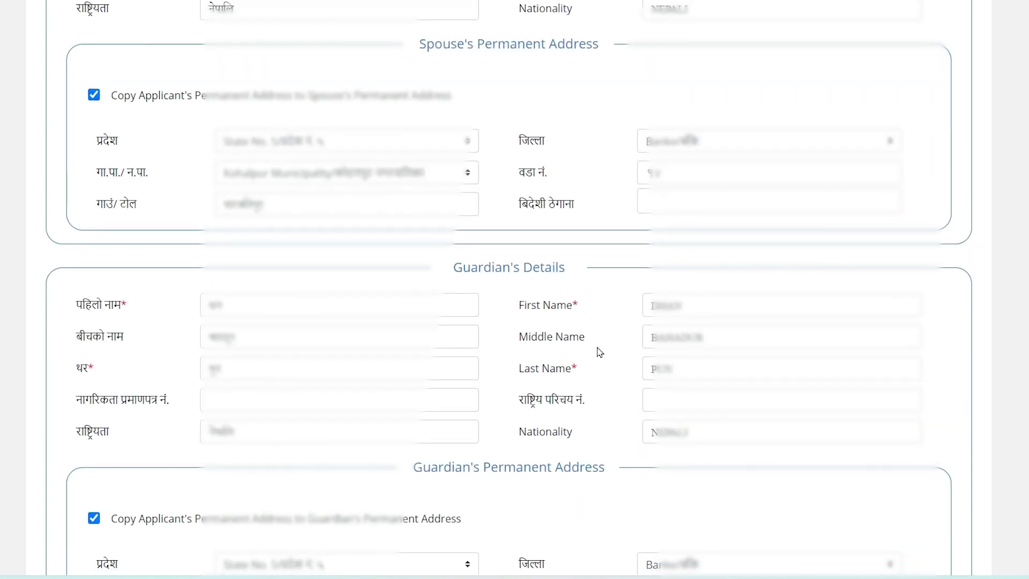
scroll(579, 267, "down", 3)
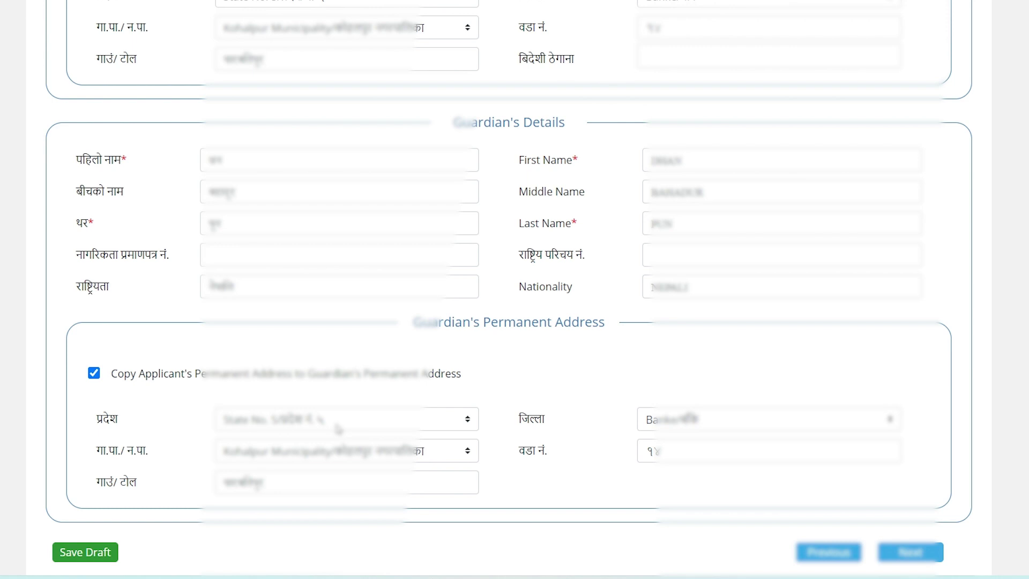
left_click(89, 553)
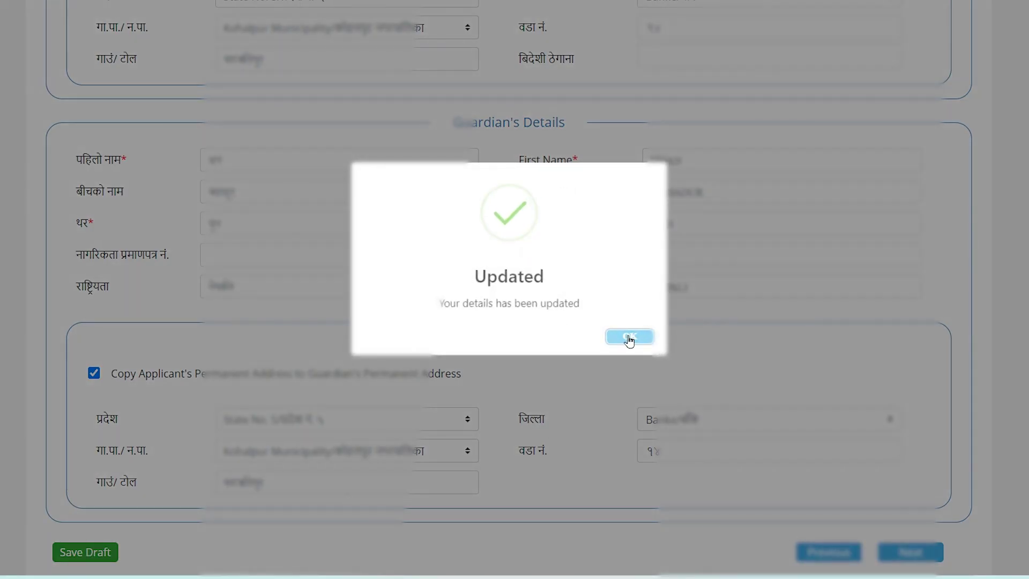
Dismiss the update notice for the family details and continue to the Appointment section.
left_click(630, 338)
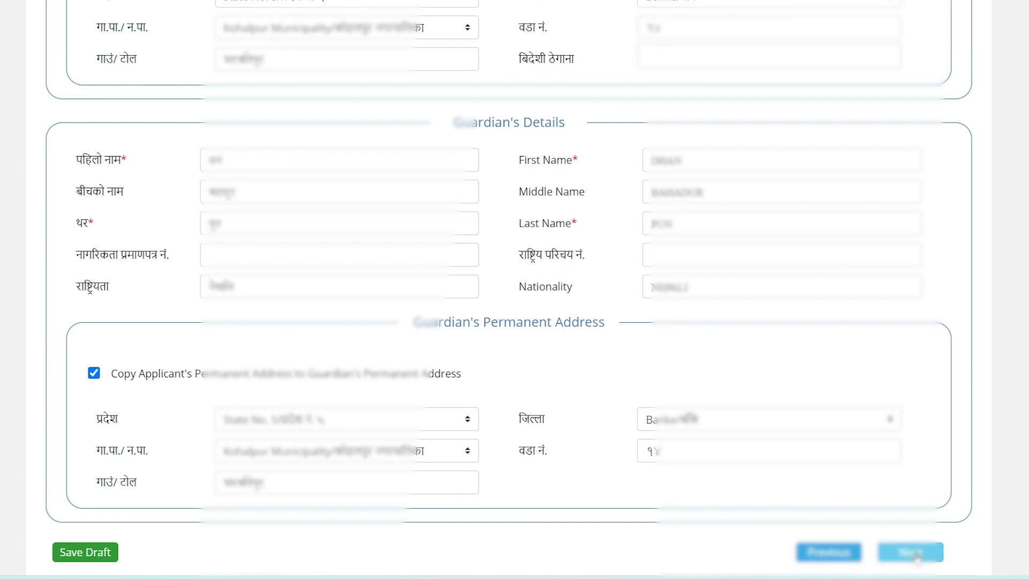
left_click(911, 552)
left_click(638, 339)
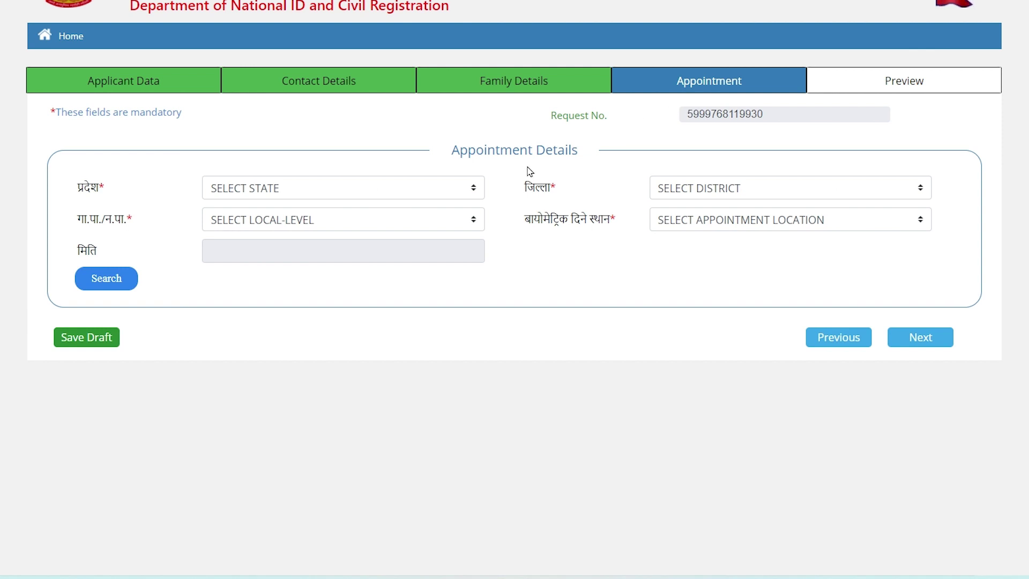
Set the appointment's state to State No. 5 and its district to Banke.
left_click(374, 189)
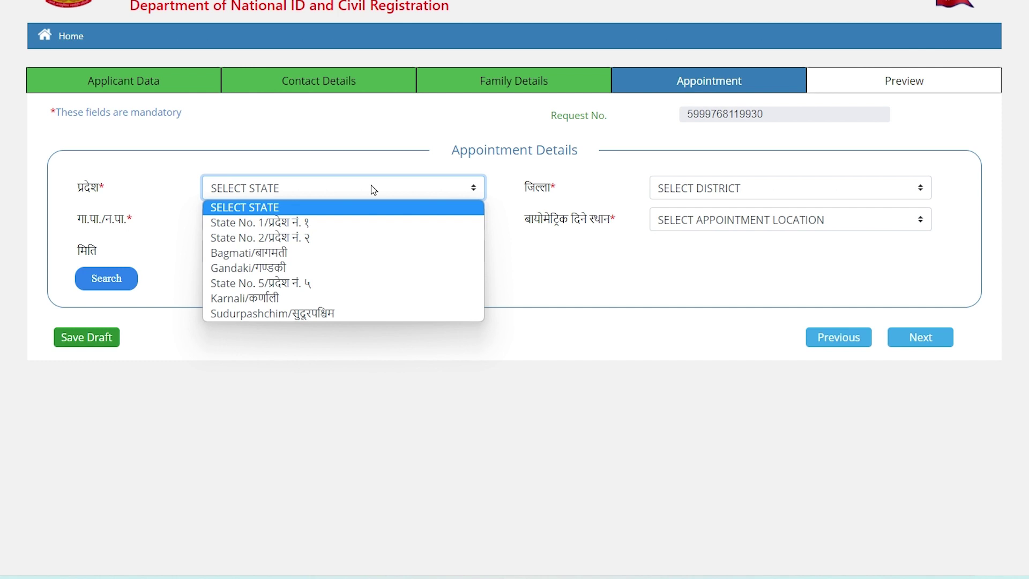
left_click(340, 283)
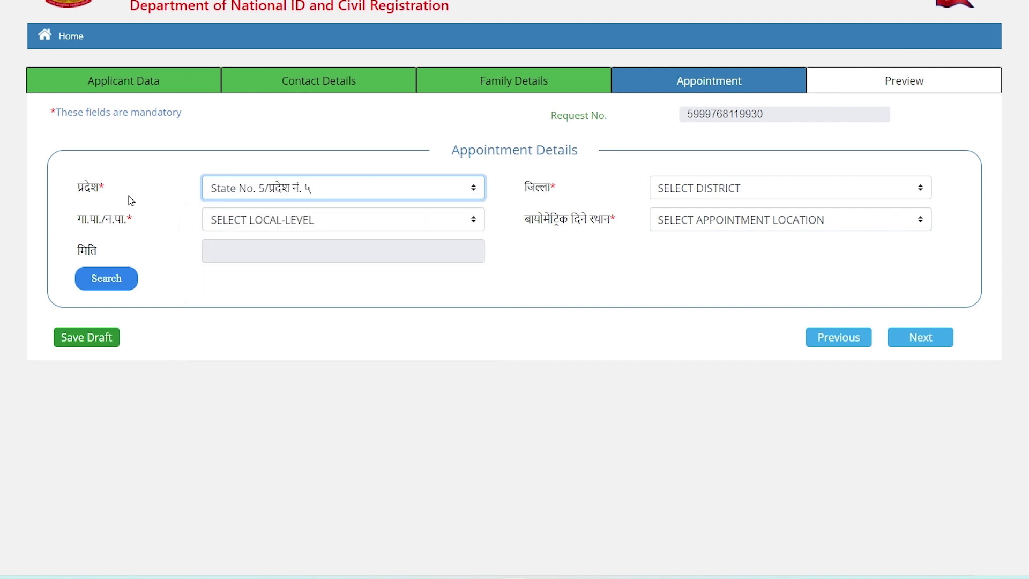
left_click(767, 191)
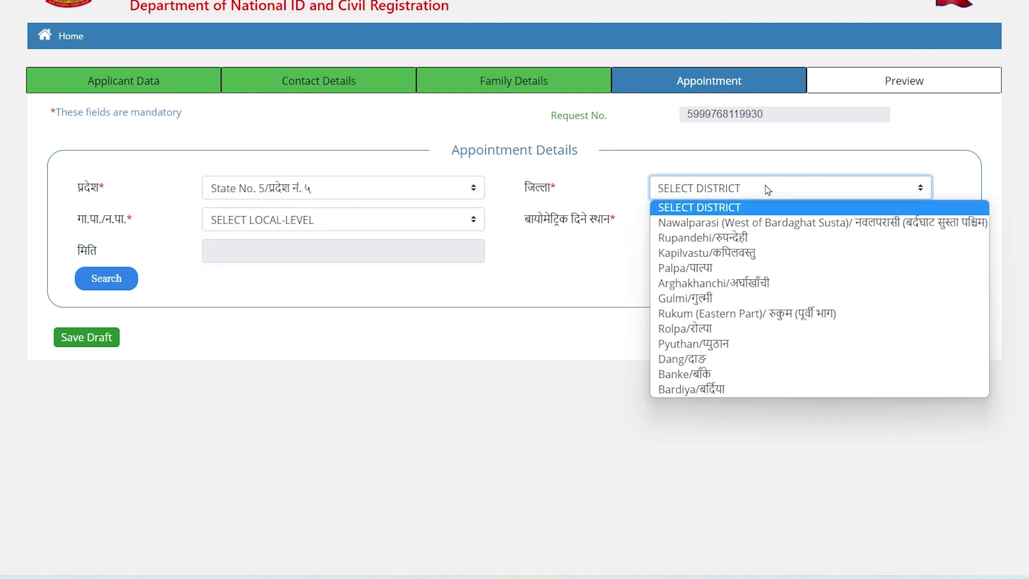
left_click(740, 374)
Try Kohalpur Municipality with ward १४ as the appointment's local level and look for a biometric location there.
left_click(279, 220)
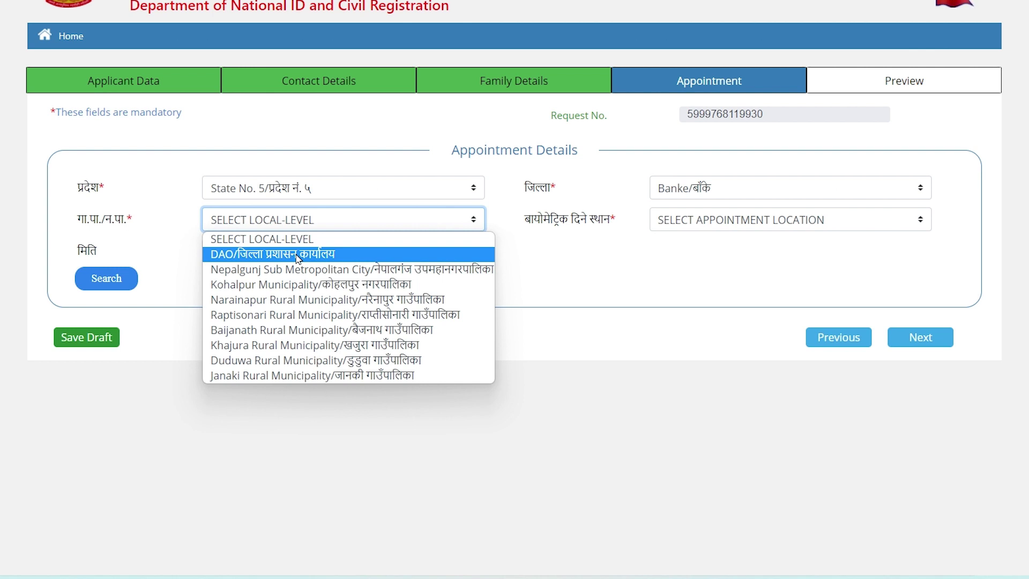
left_click(317, 284)
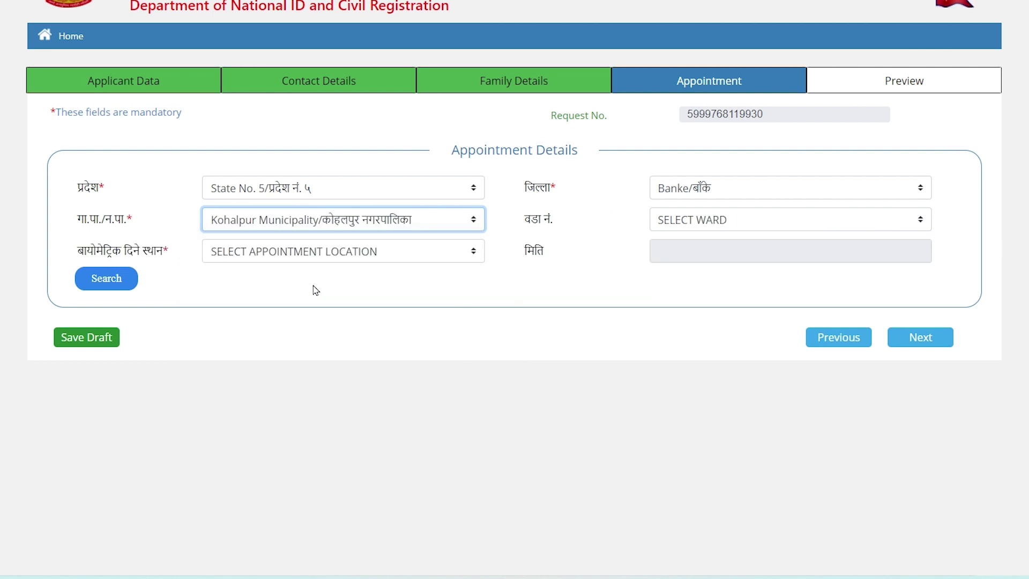
left_click(720, 217)
left_click(716, 466)
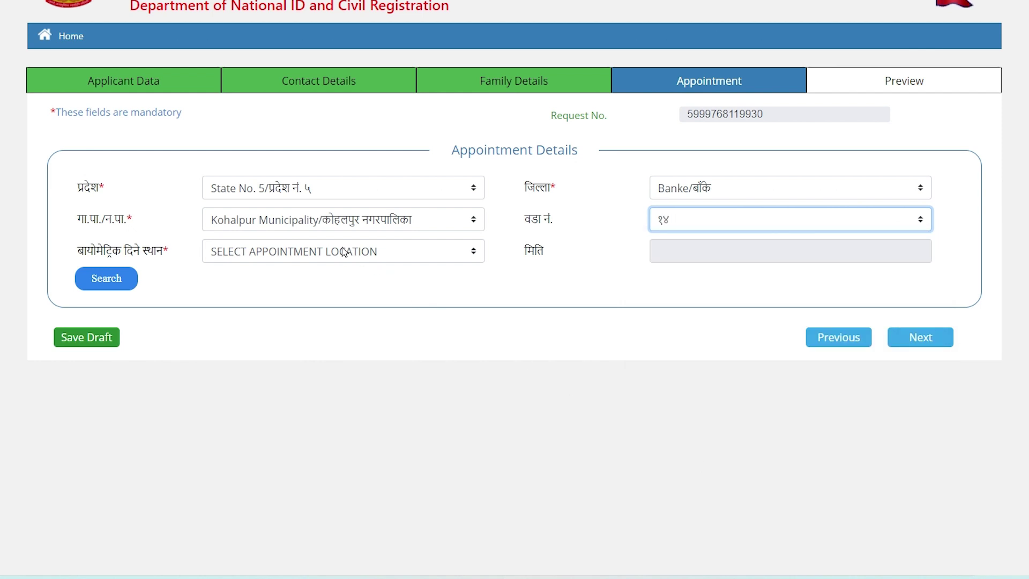
left_click(316, 251)
left_click(317, 252)
left_click(317, 252)
Set the appointment's local level to DAO/जिल्ला प्रशासन कार्यालय and the biometric location to जिल्ला प्रशासन कार्यालय.
left_click(348, 225)
left_click(329, 254)
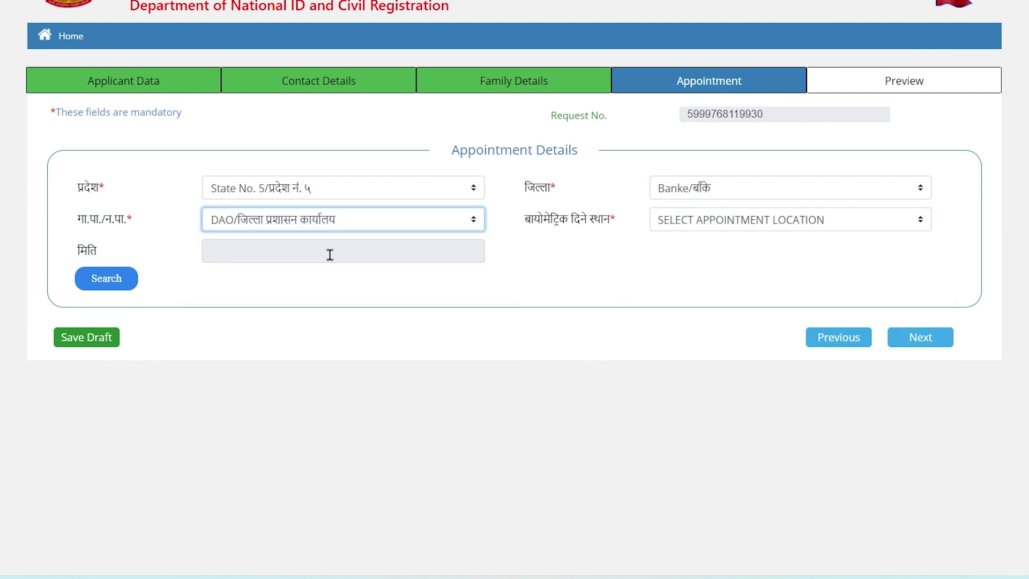
left_click(773, 229)
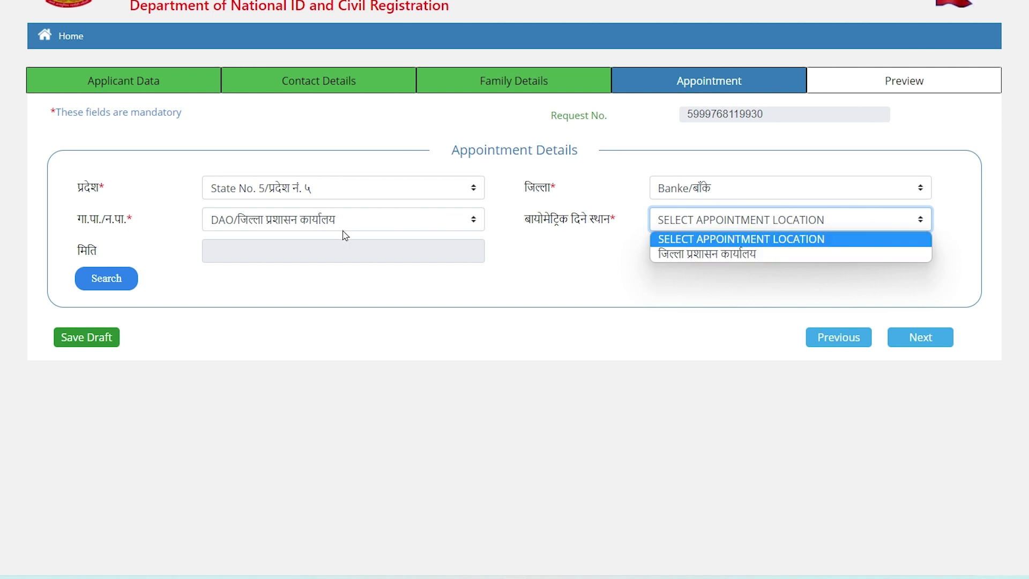
key("Down")
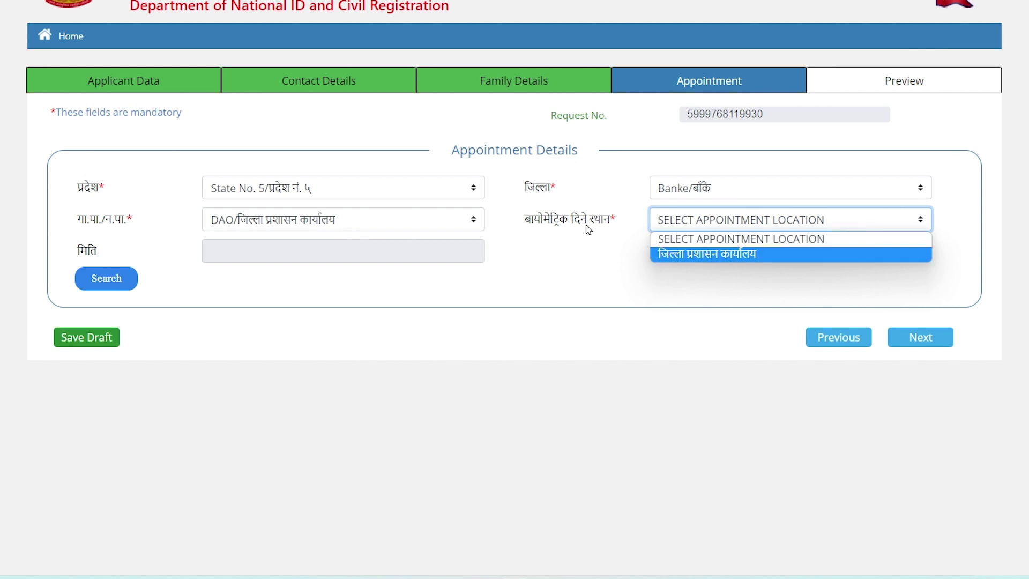
left_click(703, 255)
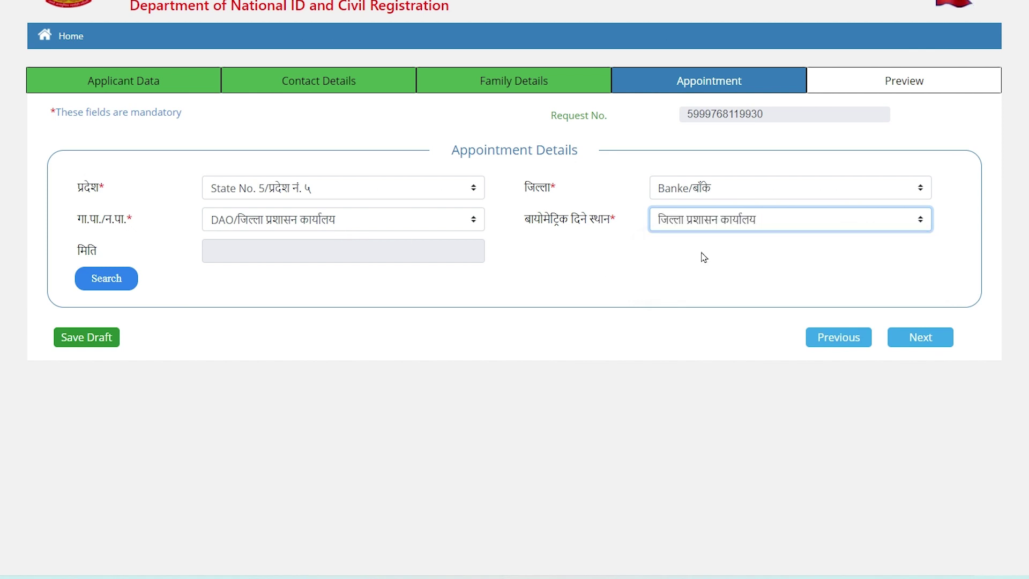
Set the appointment date to २०७८-०८-२१ and search for its time slots.
left_click(322, 251)
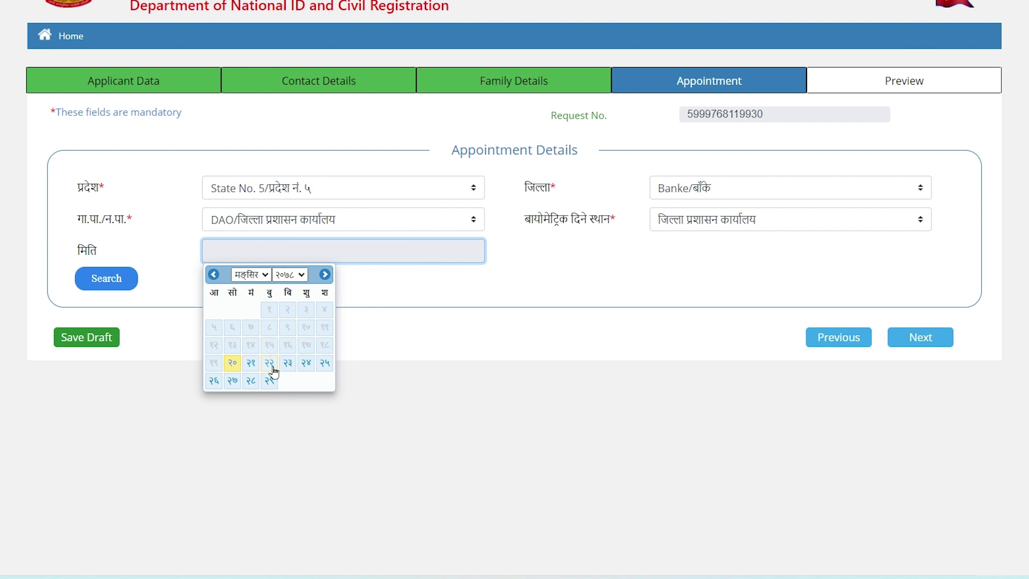
left_click(251, 364)
left_click(106, 278)
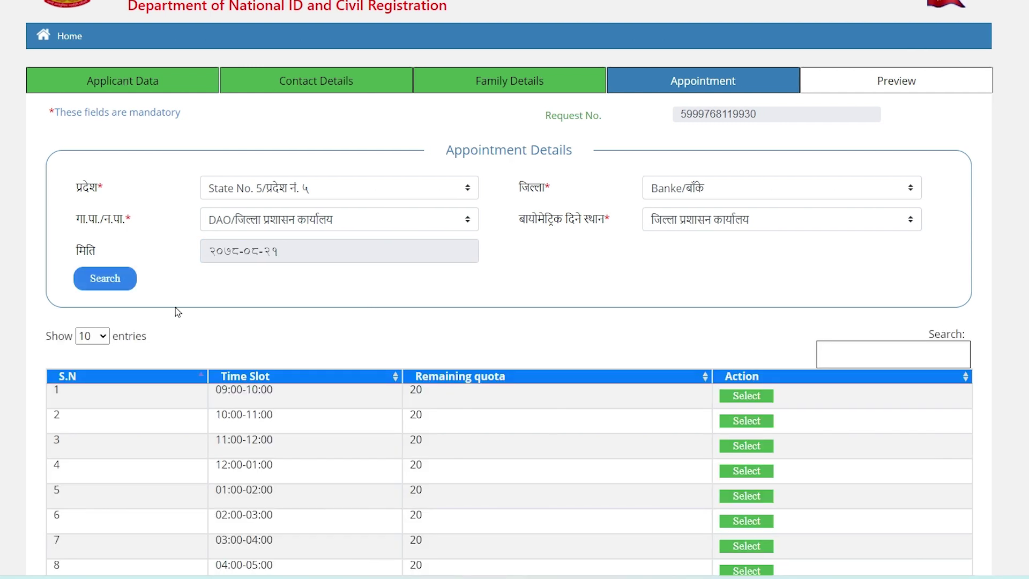
Select the 10:00-11:00 time slot for the appointment and continue to the preview.
scroll(397, 395, "down", 2)
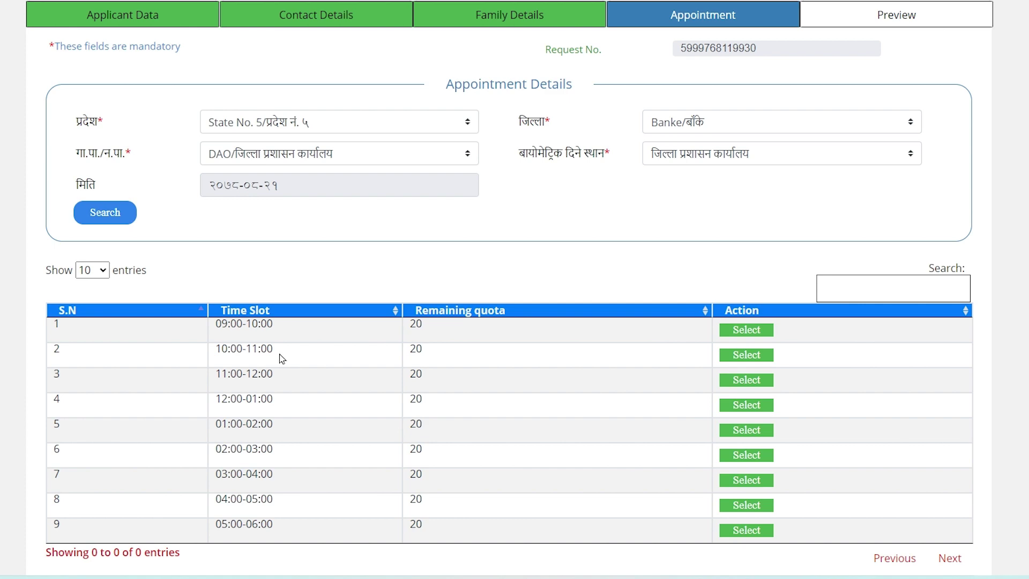
left_click(758, 357)
left_click(620, 337)
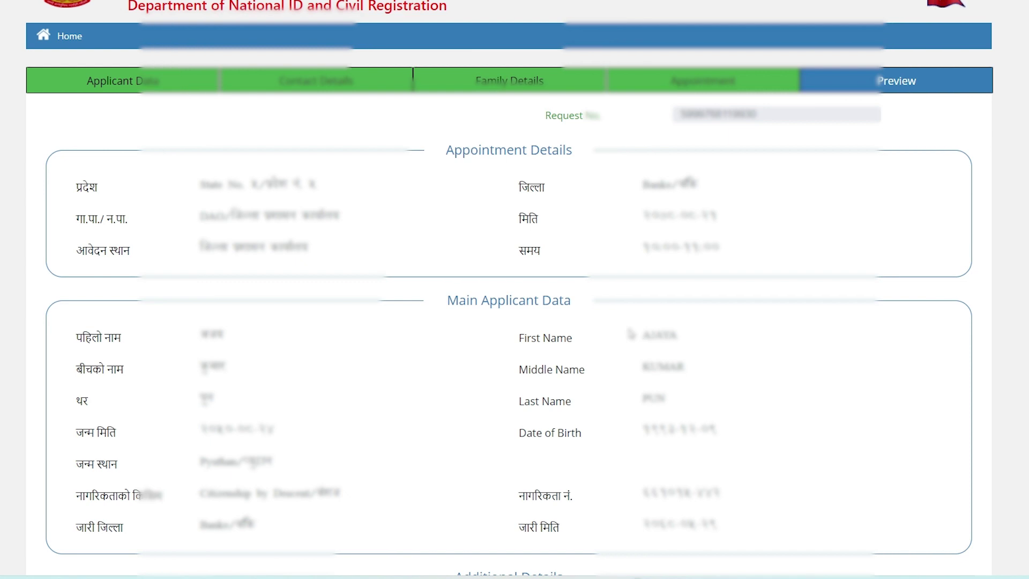
Review the previewed application through to the guardian's details, submit it and confirm the submission.
scroll(631, 335, "down", 15)
scroll(632, 334, "down", 20)
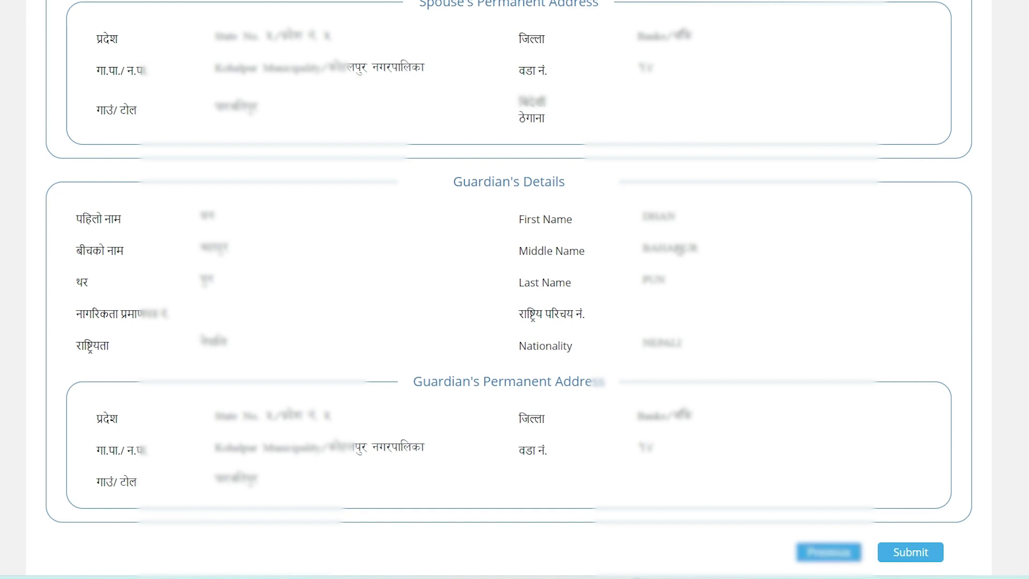
left_click(916, 558)
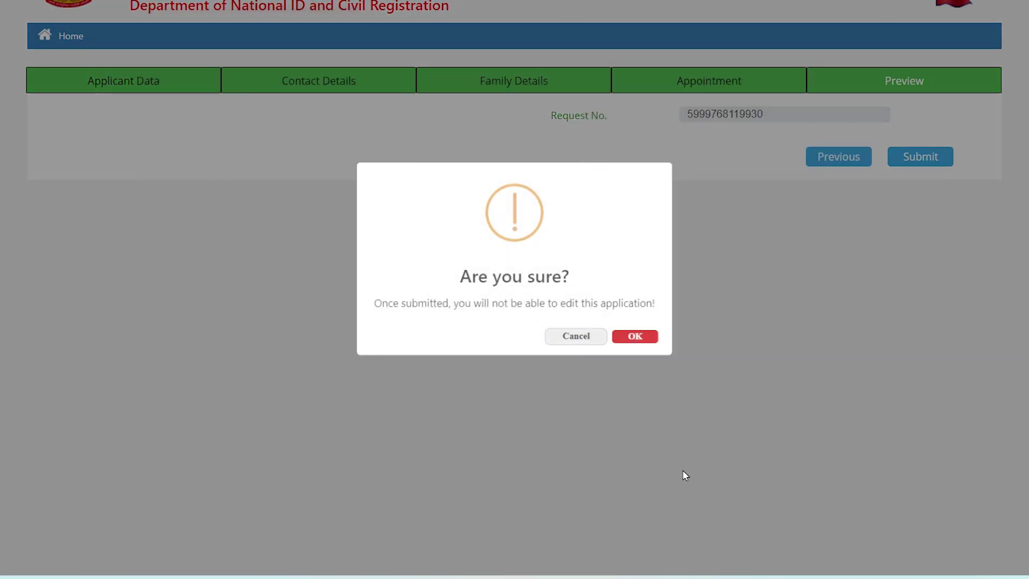
left_click(645, 342)
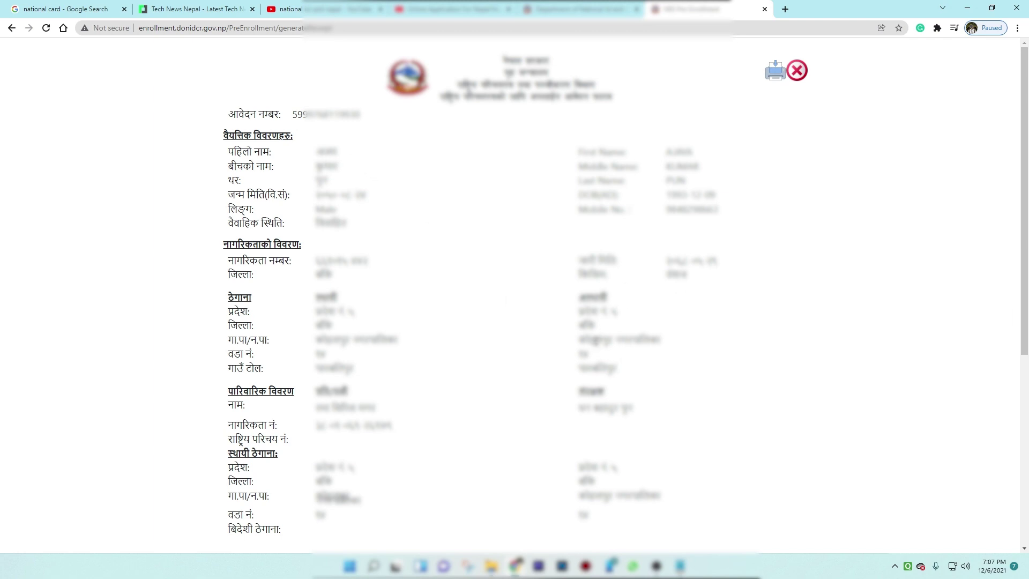
Examine the generated application document, including its personal details, appointment details and QR code.
scroll(595, 341, "down", 4)
scroll(596, 341, "down", 2)
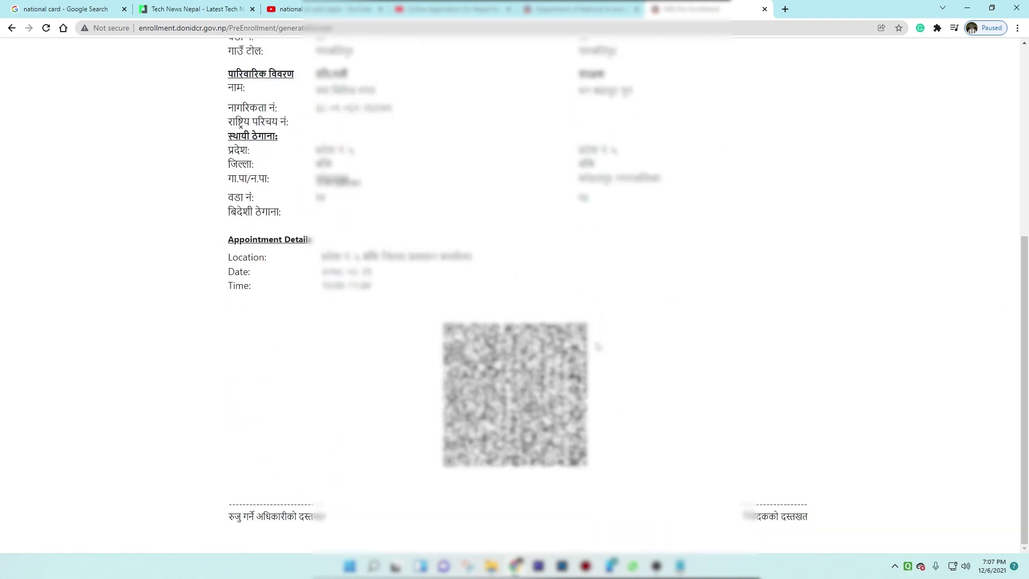
scroll(598, 346, "up", 6)
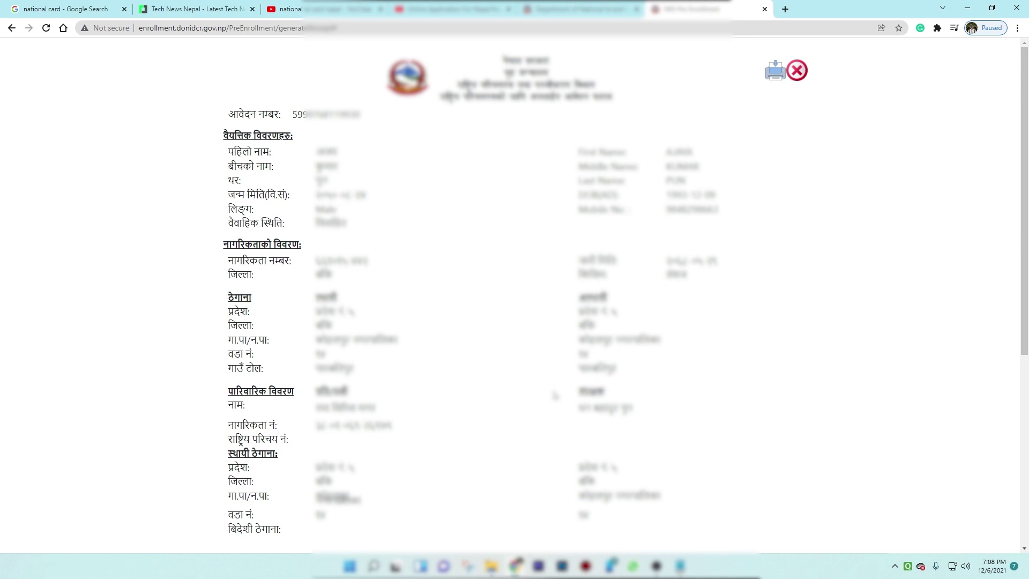
scroll(554, 388, "down", 5)
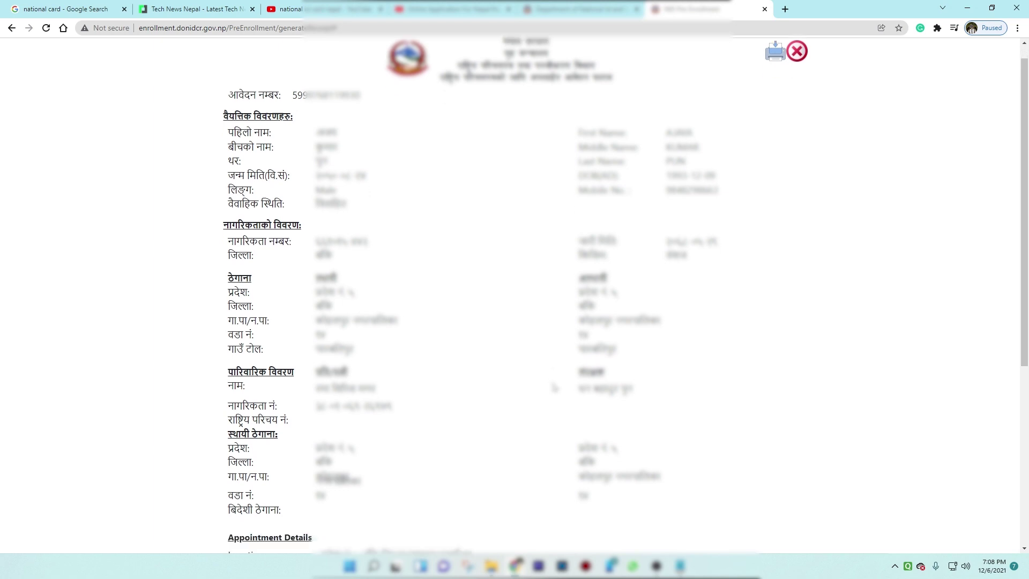
scroll(560, 383, "up", 5)
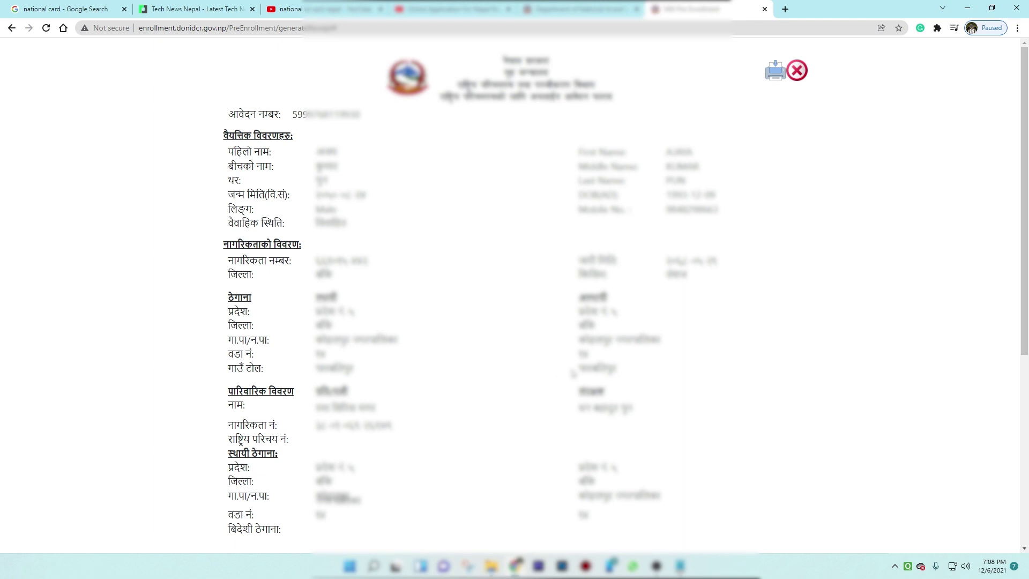
Print the application document with Save as PDF as destination, saving it to the Desktop as NID Pre-Enrollment.
left_click(771, 76)
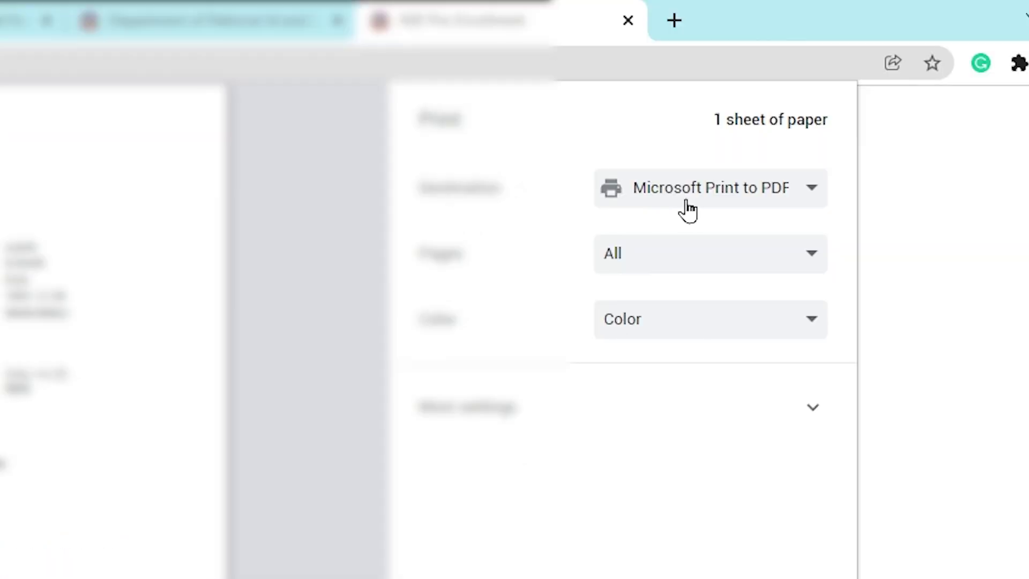
left_click(753, 195)
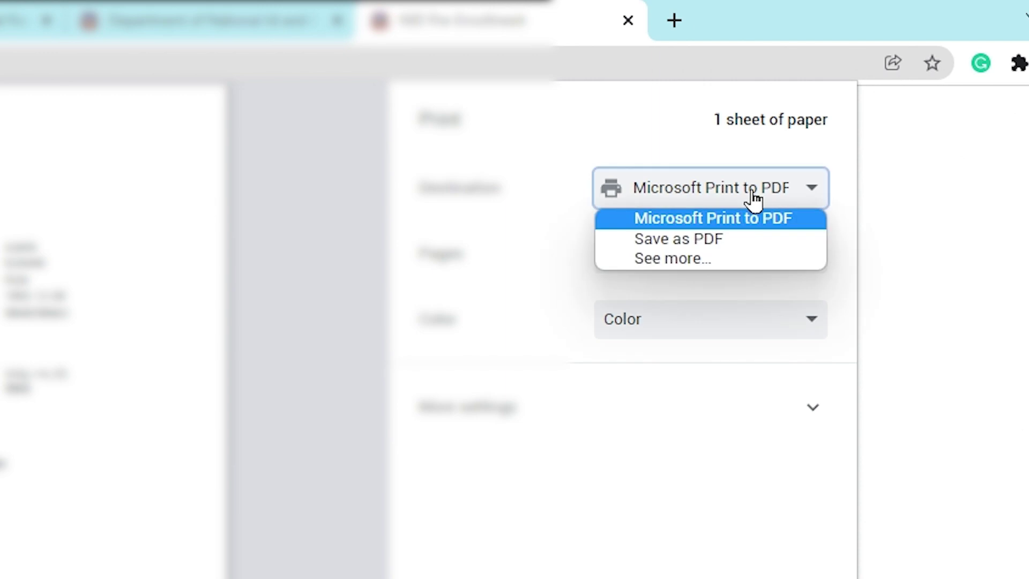
left_click(709, 240)
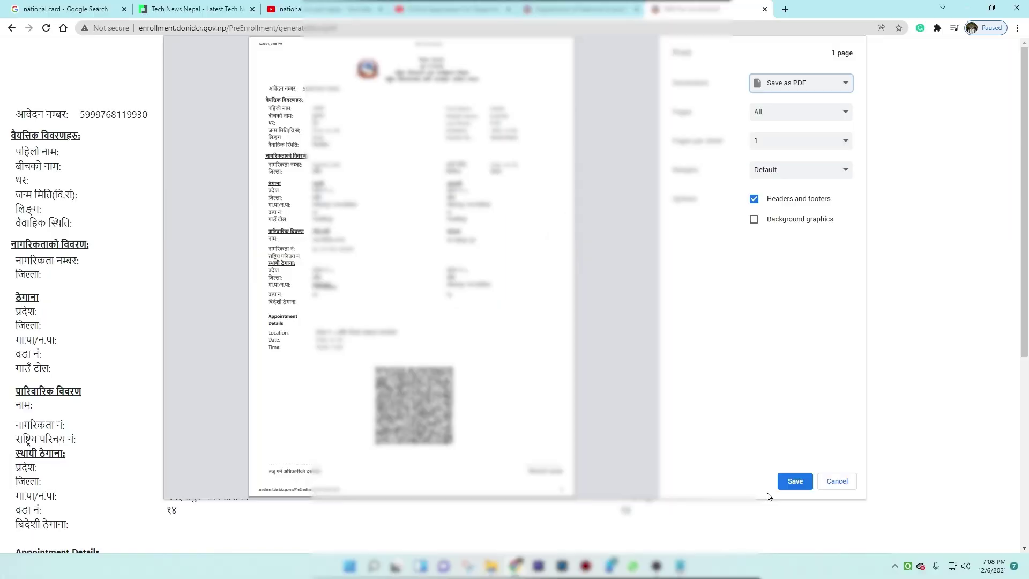
left_click(793, 483)
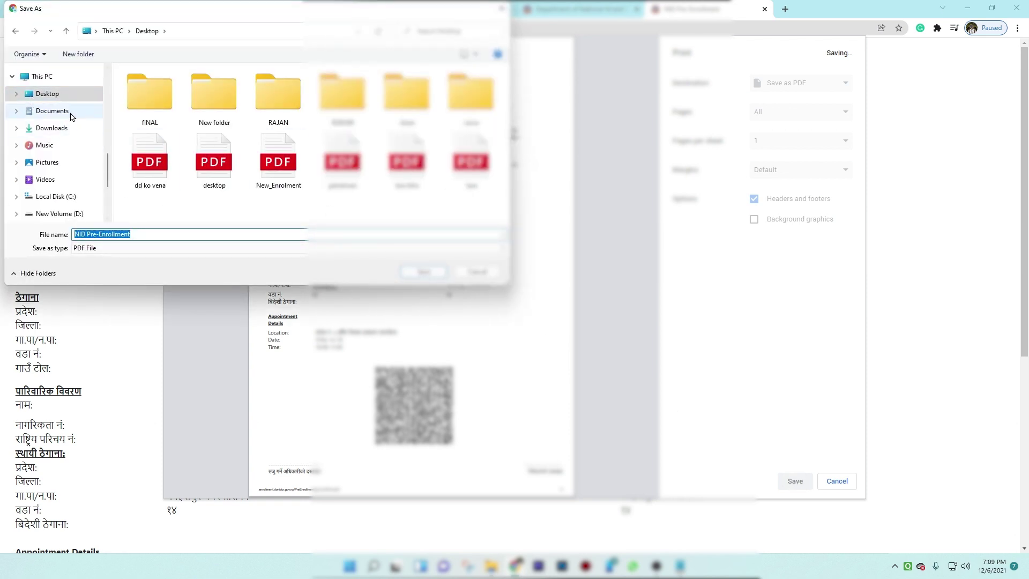
left_click(62, 96)
left_click(423, 272)
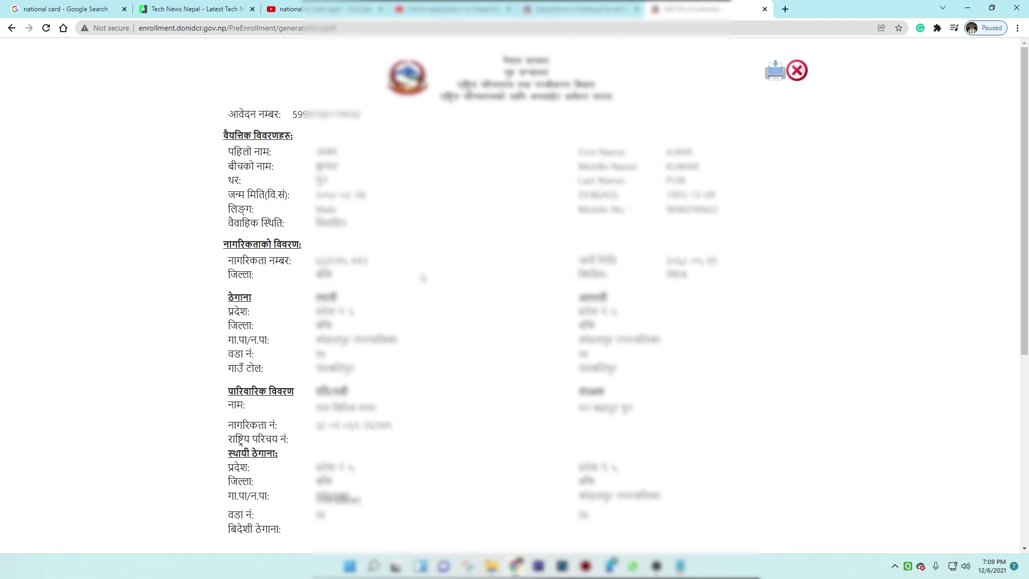
Show the desktop and open the saved NID Pre-Enrollment PDF to view it.
key("super+d")
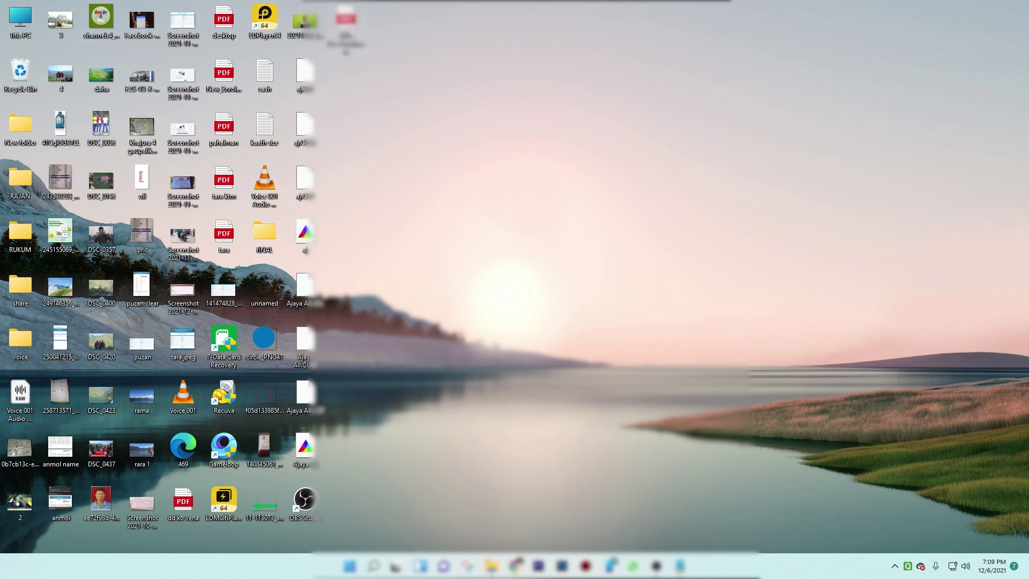
double_click(346, 22)
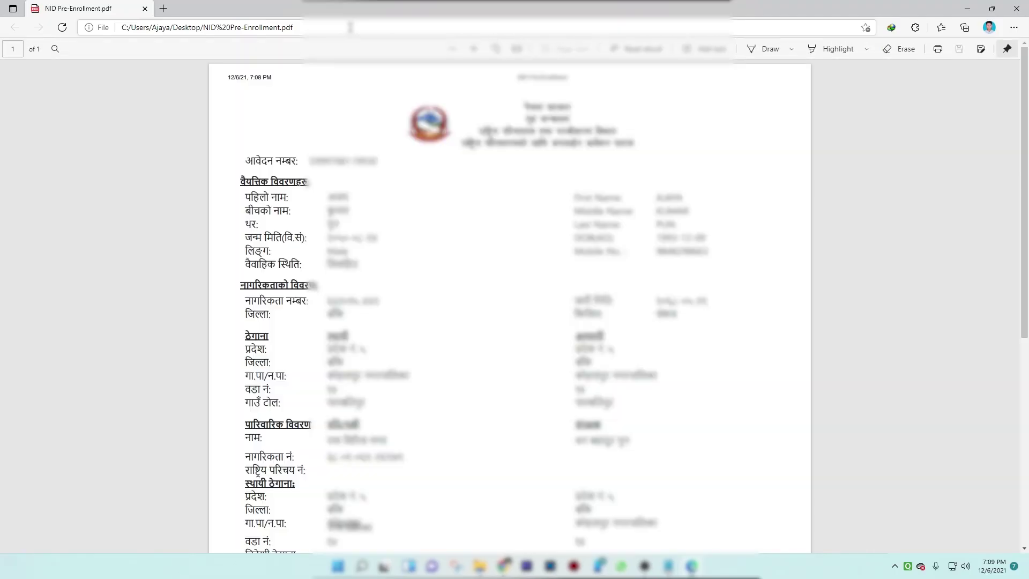